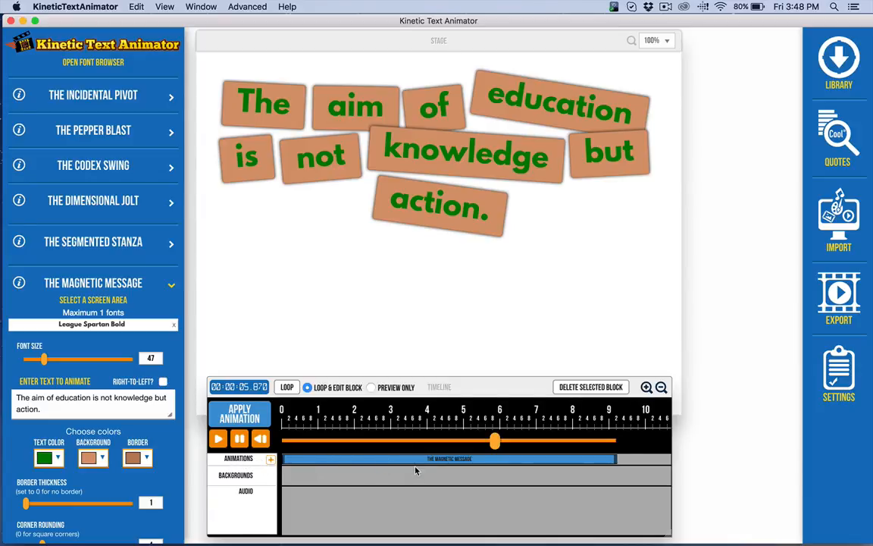
Add an empty animation block and place it just after the Magnetic Message block on the timeline.
scroll(415, 470, "right", 5)
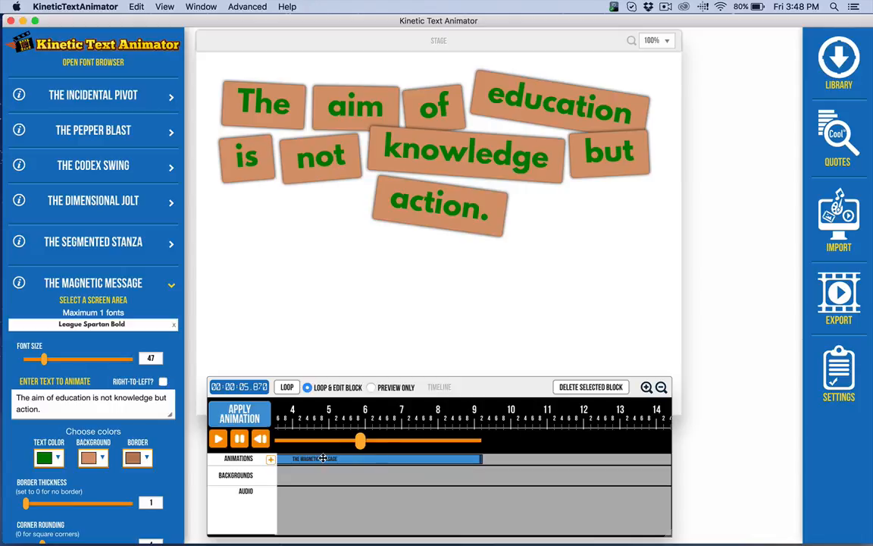
scroll(323, 457, "left", 4)
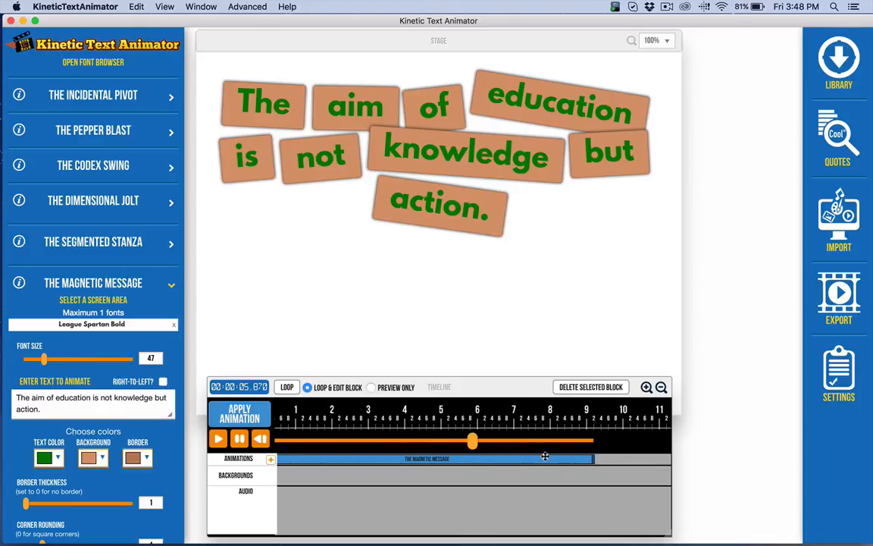
left_click(271, 460)
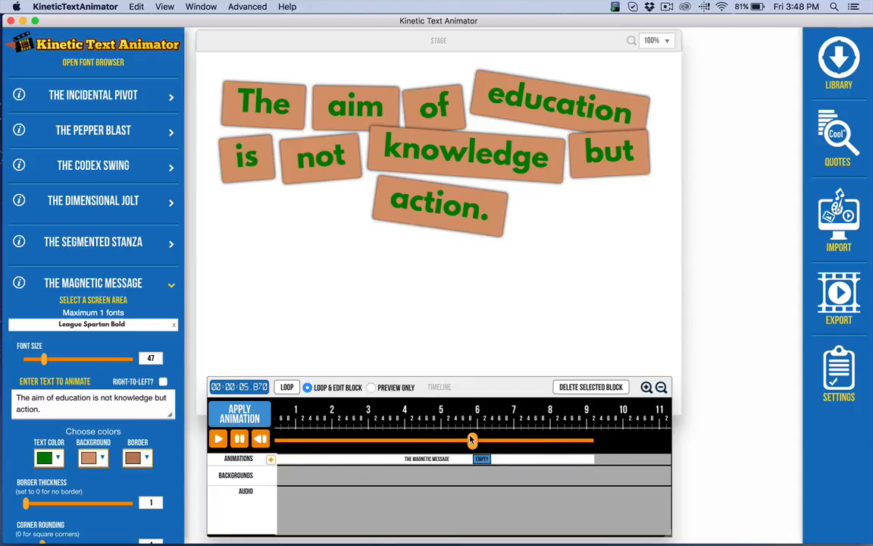
left_click_drag(482, 459, 626, 468)
left_click_drag(472, 441, 607, 444)
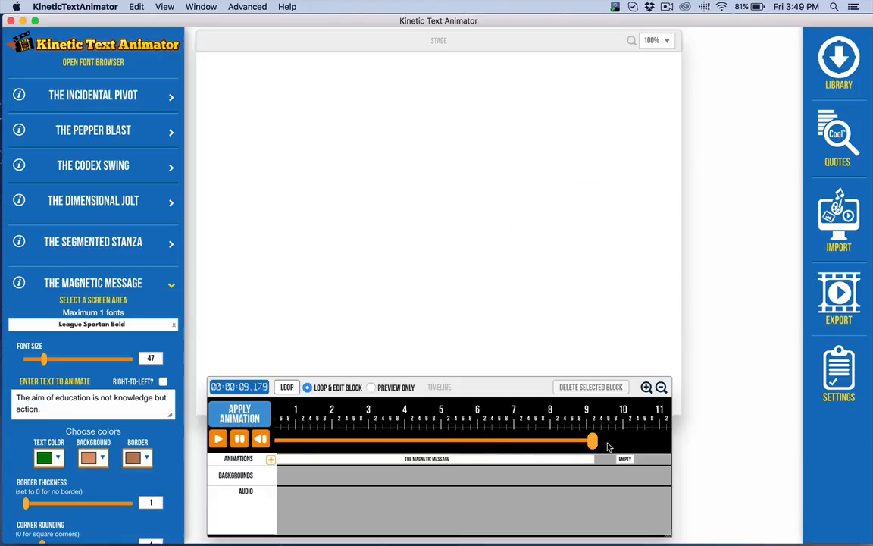
left_click_drag(477, 460, 459, 460)
Choose Pepper Blast for the empty block and copy the quote "When nothing goes right...go left." from the quotes into its text.
left_click(114, 142)
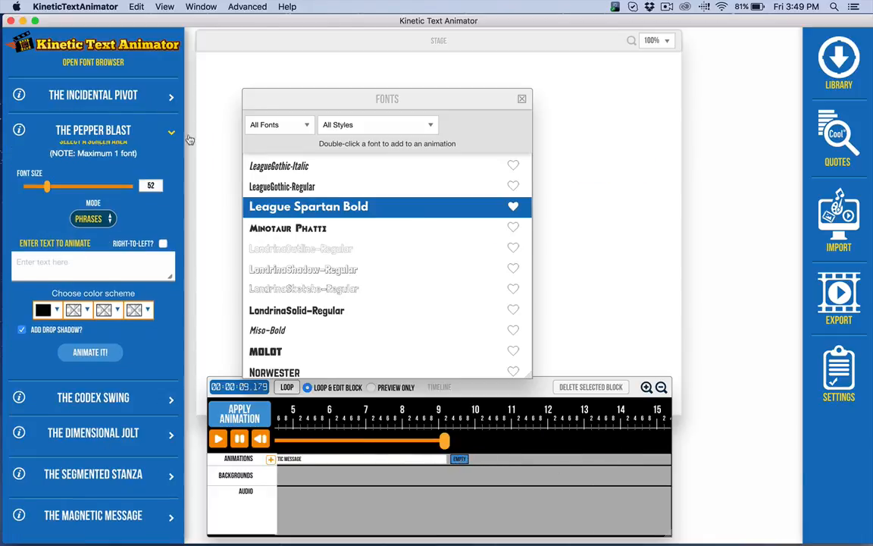
left_click(834, 145)
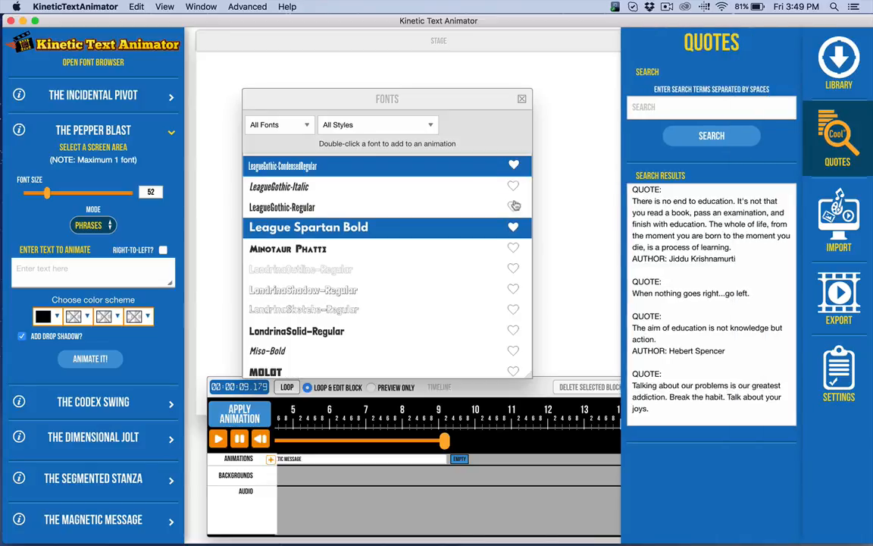
left_click_drag(761, 293, 630, 291)
key("super+c")
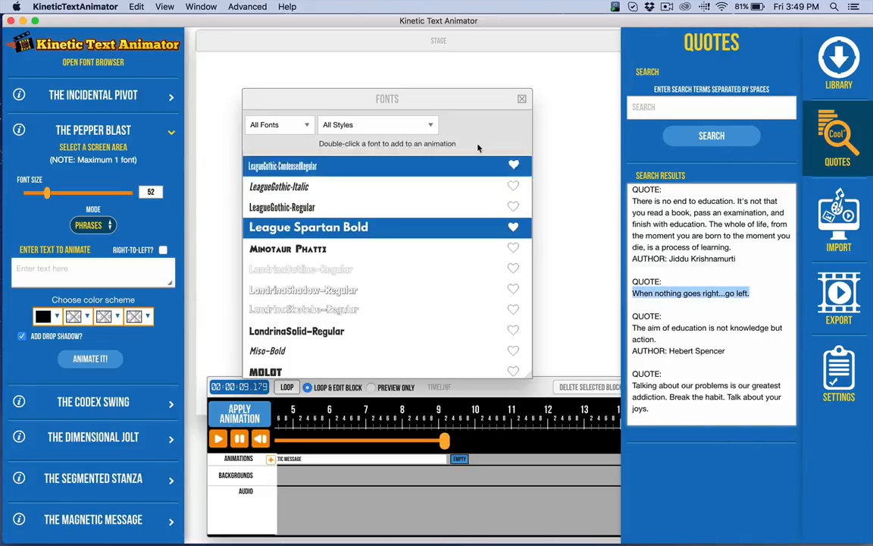
left_click(522, 101)
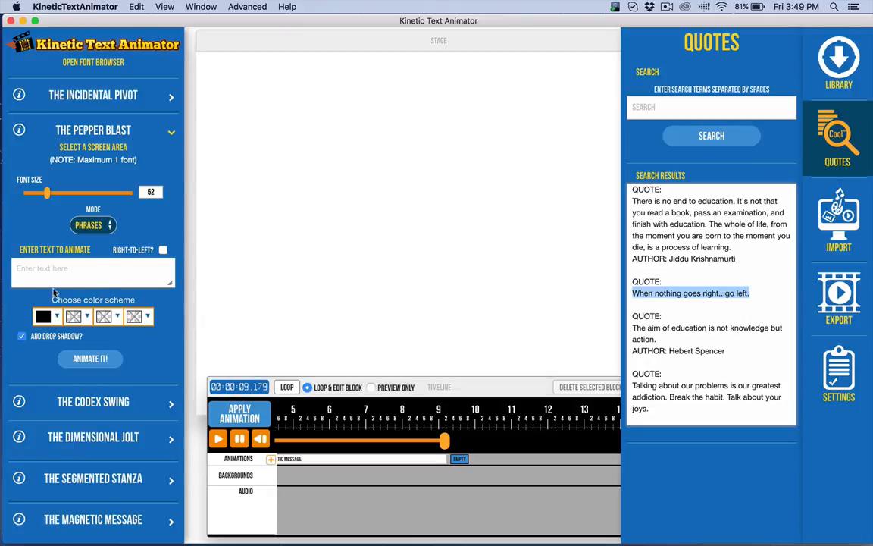
left_click(50, 266)
key("super+v")
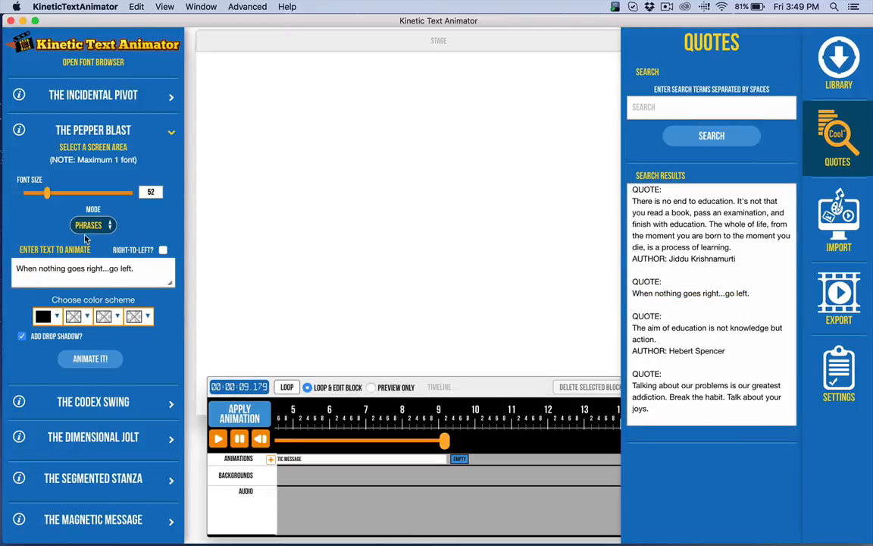
Set the Pepper Blast mode to Words and try to generate the animation.
left_click(88, 225)
left_click(90, 238)
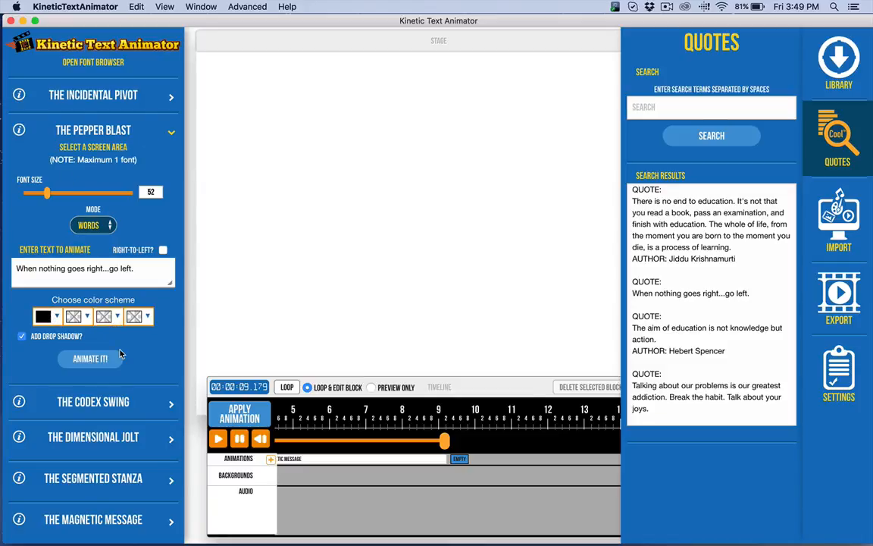
left_click(90, 362)
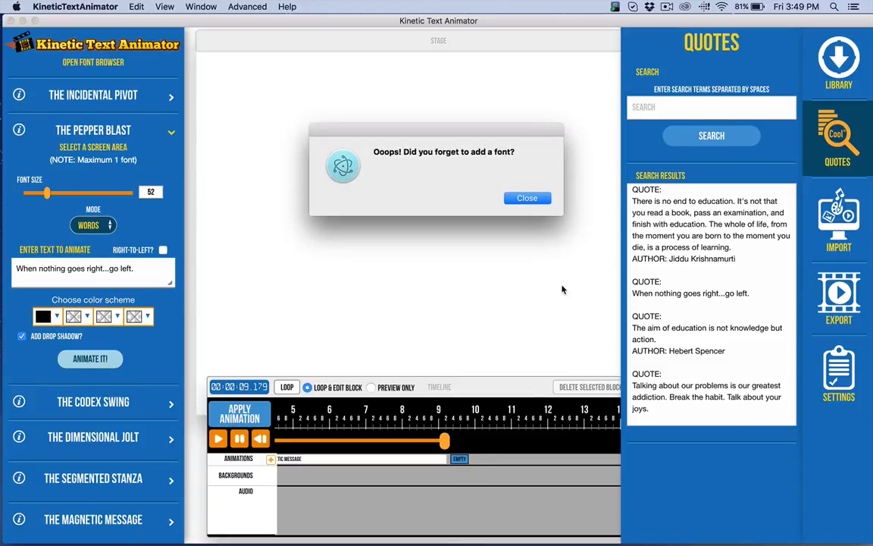
left_click(527, 198)
Add the Molot font to Pepper Blast and generate the animation.
left_click(99, 67)
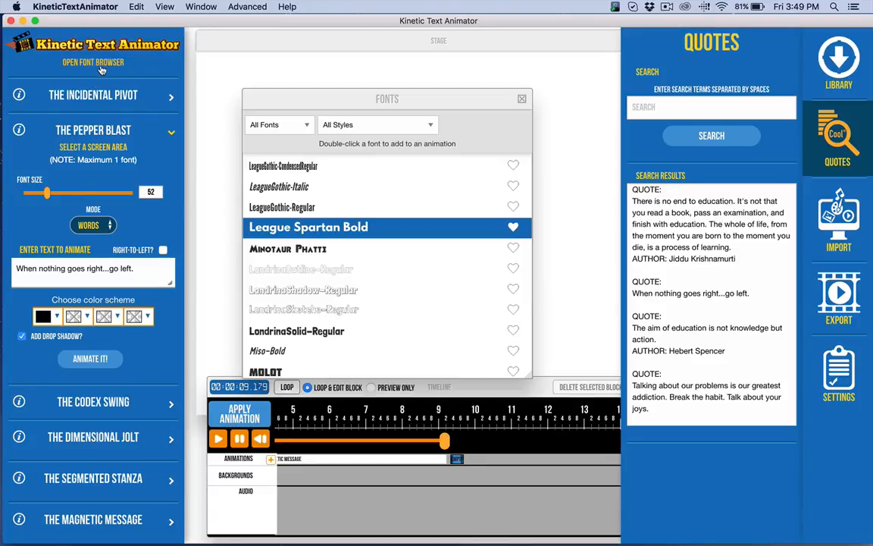
left_click(279, 369)
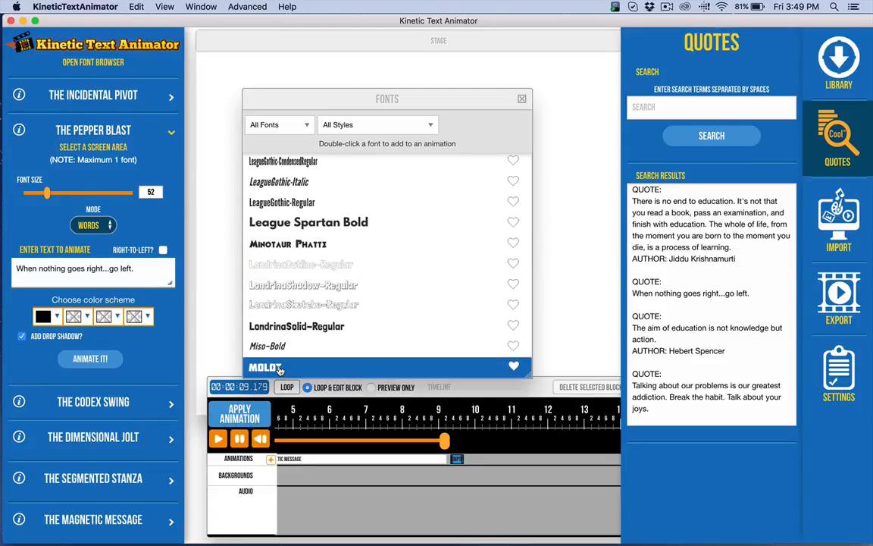
double_click(279, 369)
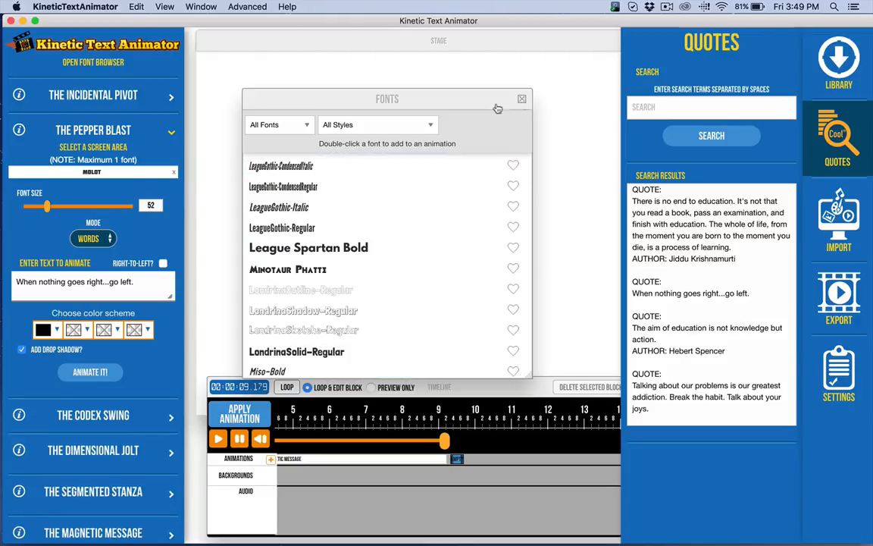
left_click(521, 98)
left_click(90, 371)
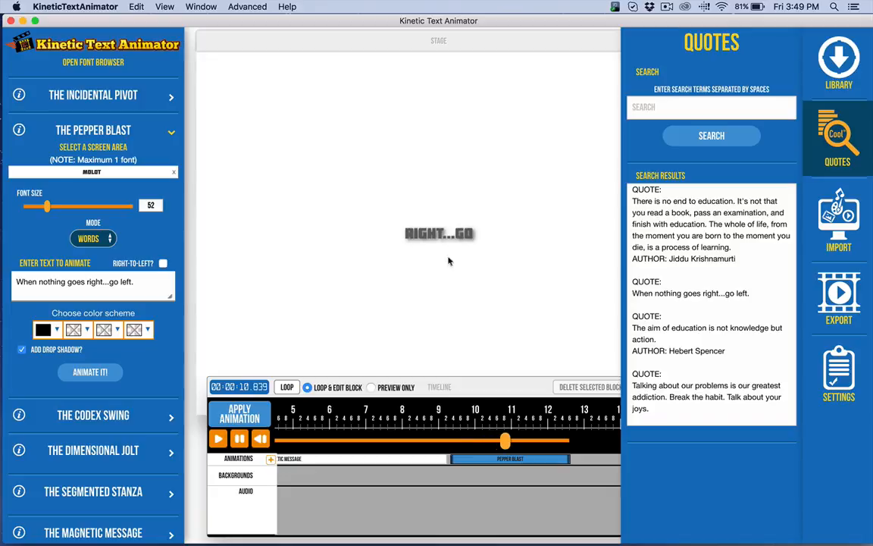
Add another empty animation block and place it directly after the Pepper Blast block.
left_click(536, 461)
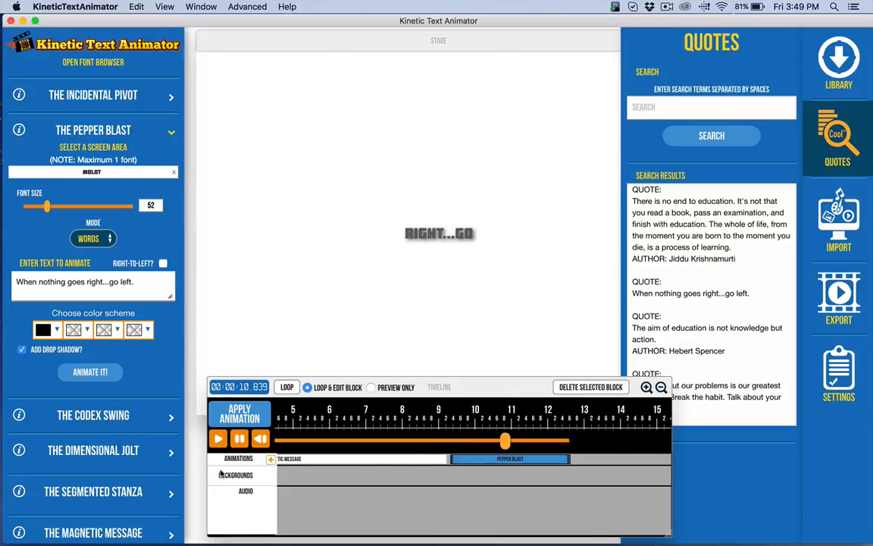
left_click(270, 459)
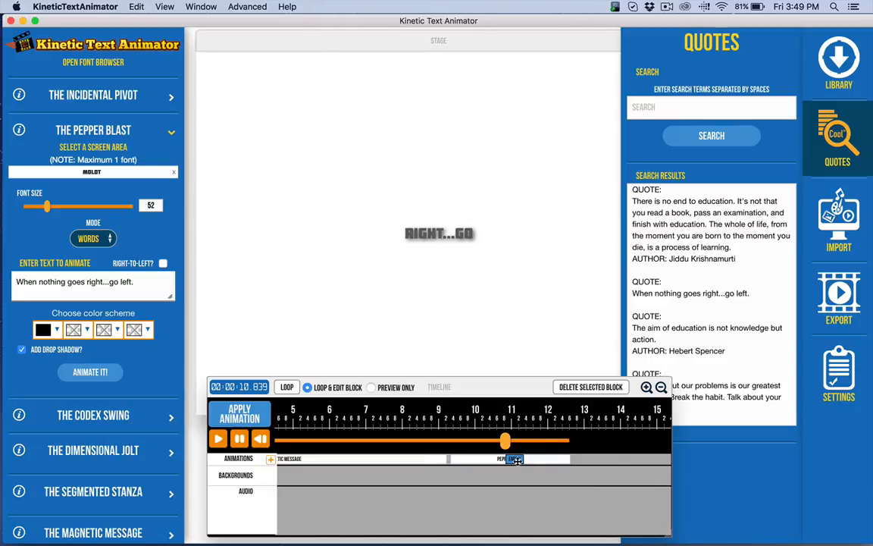
left_click_drag(516, 460, 581, 460)
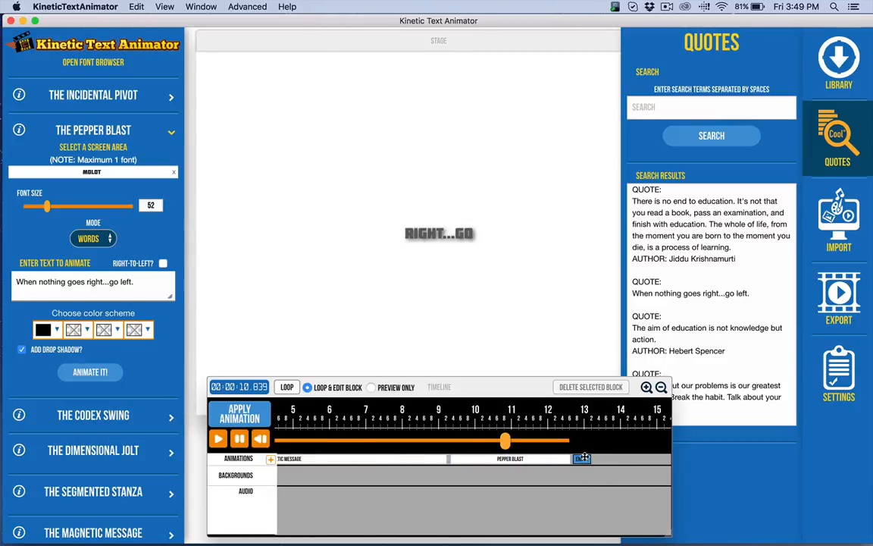
Lengthen the Pepper Blast block to end at about 13 seconds and place the empty block just behind it.
left_click_drag(581, 459, 622, 459)
left_click_drag(567, 458, 582, 458)
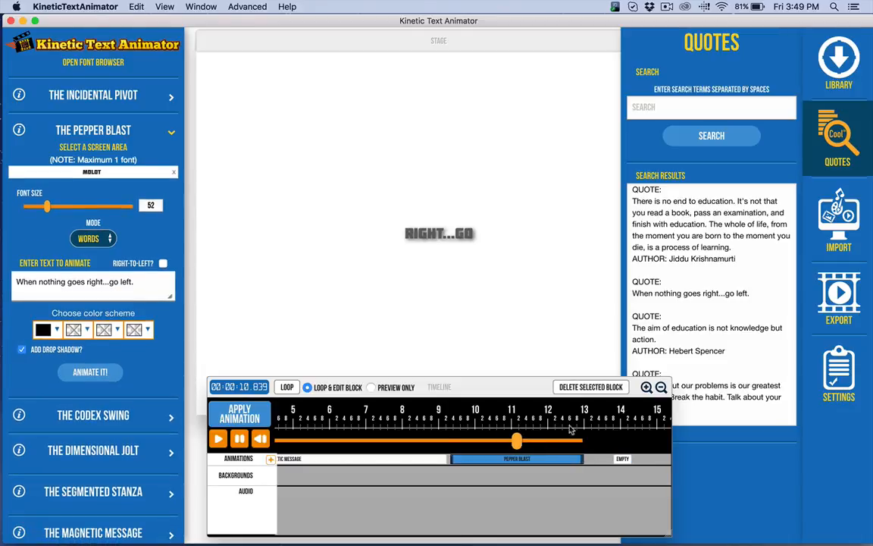
left_click_drag(623, 460, 598, 459)
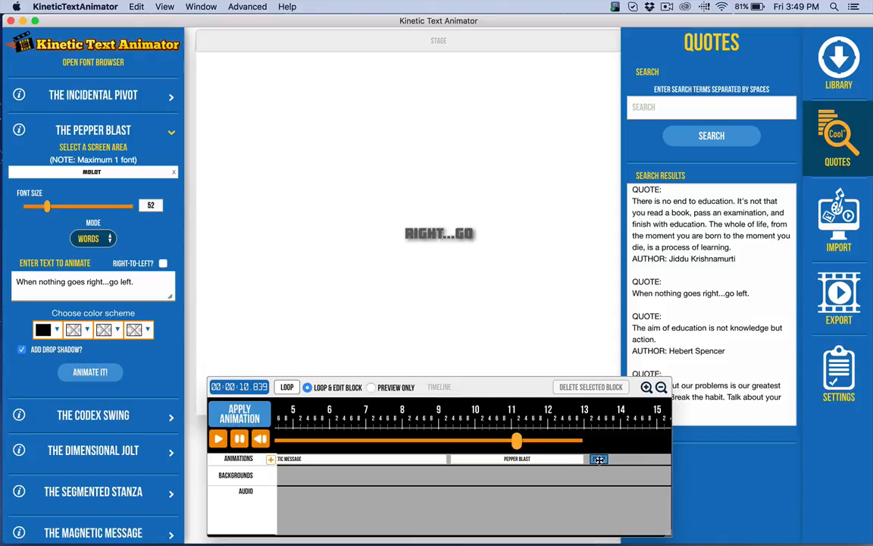
Choose the Codex Swing animation for the empty block and add the League Spartan Bold font to it.
left_click(111, 134)
left_click(84, 168)
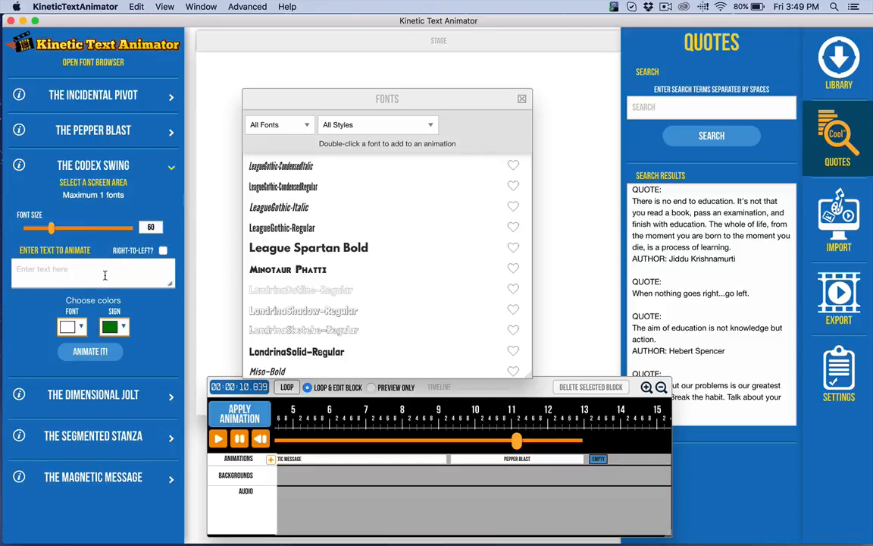
double_click(308, 248)
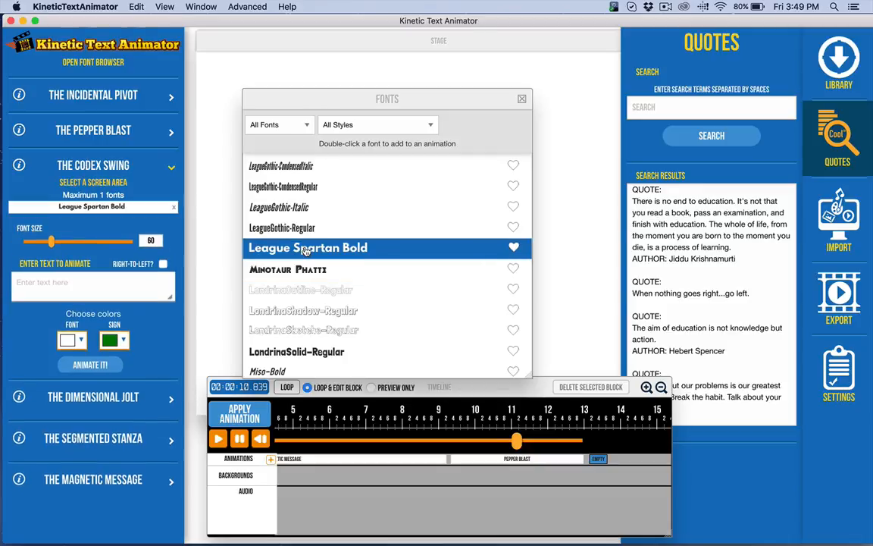
left_click(522, 102)
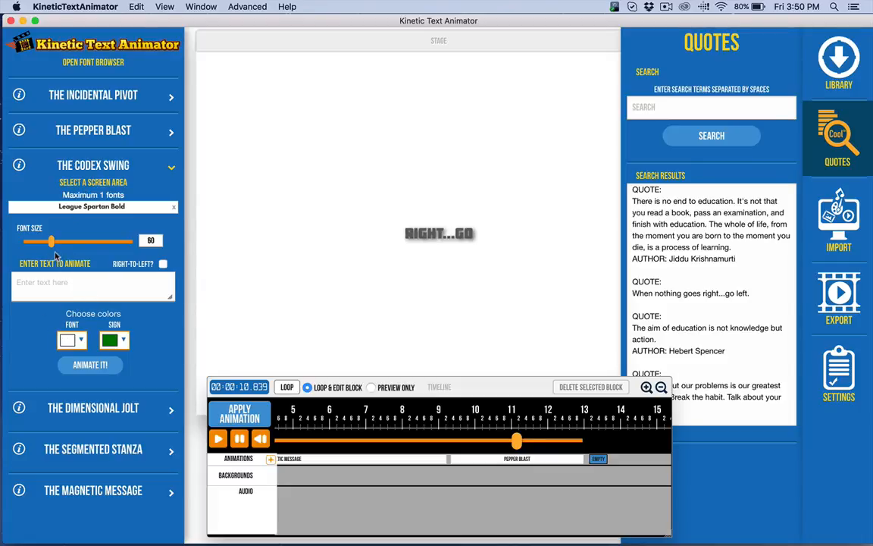
Copy the quote "Be happy. It drives people crazy." from the quotes into the Codex Swing text.
left_click_drag(658, 339, 621, 329)
scroll(695, 389, "down", 10)
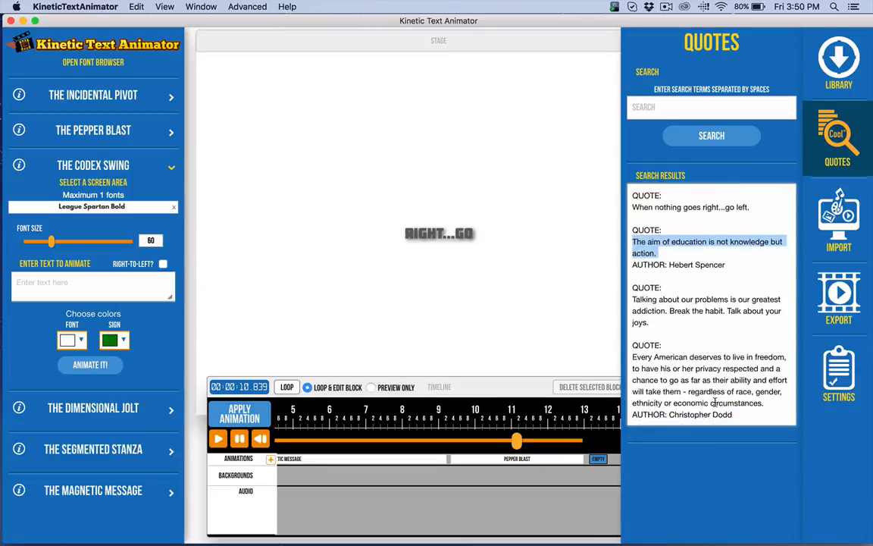
left_click_drag(759, 284, 620, 285)
key("super+c")
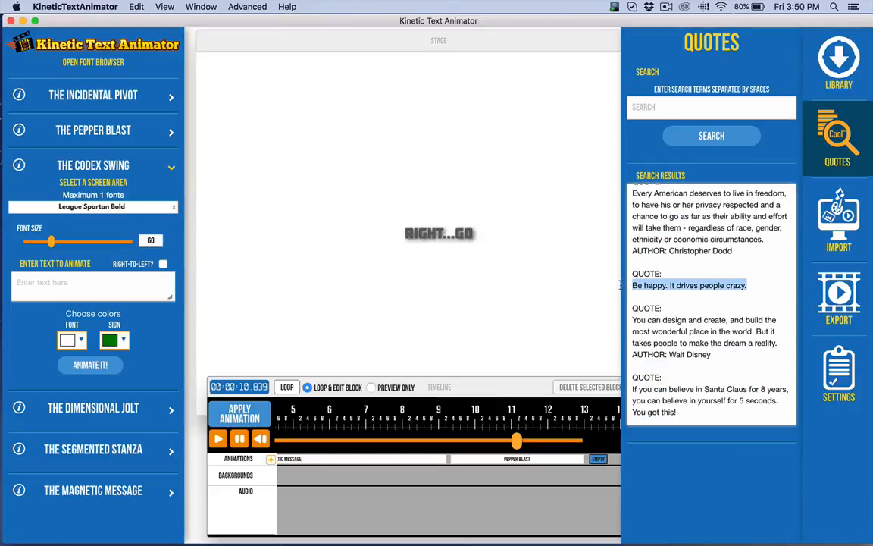
left_click(92, 280)
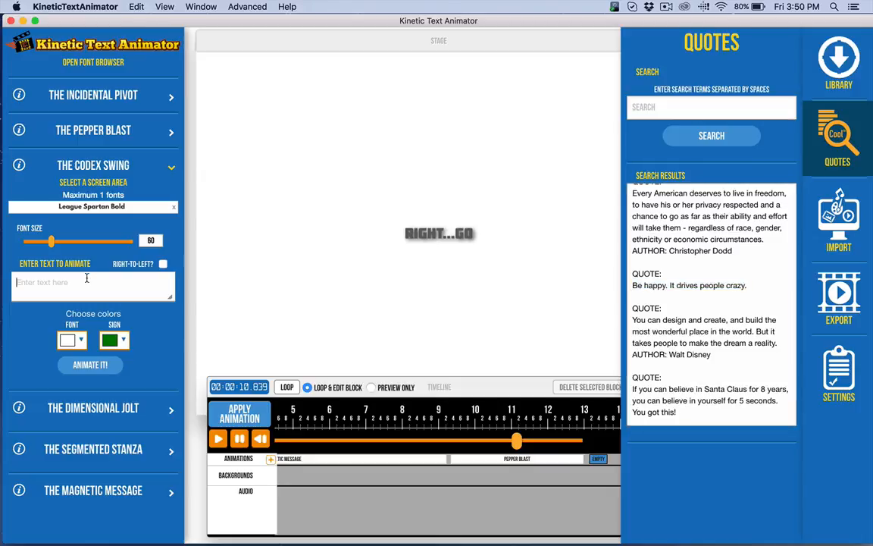
key("super+v")
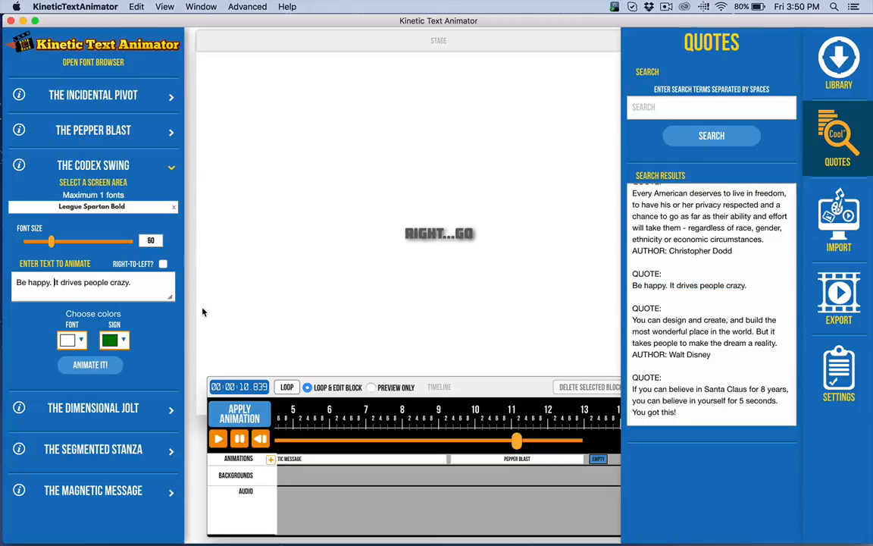
Separate "Be happy." from "It drives people crazy." with a blank line and generate the Codex Swing animation.
key("Return")
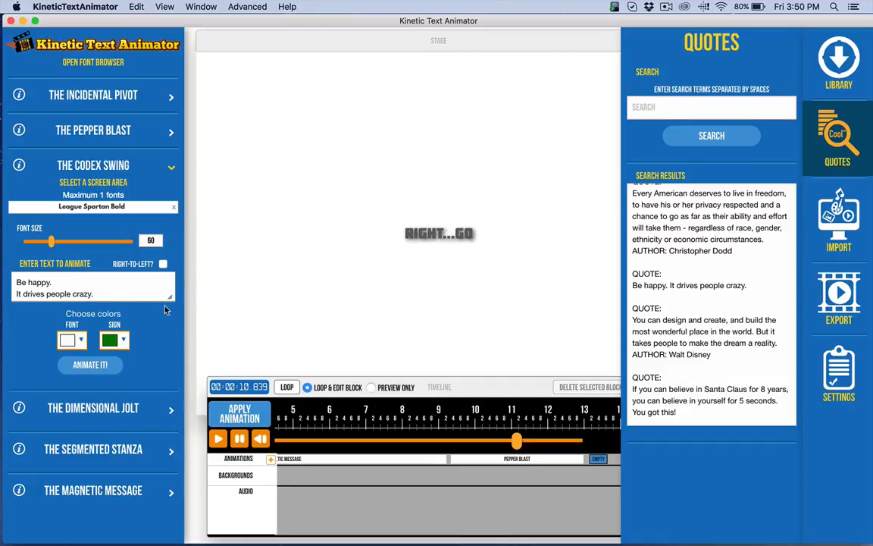
key("Return")
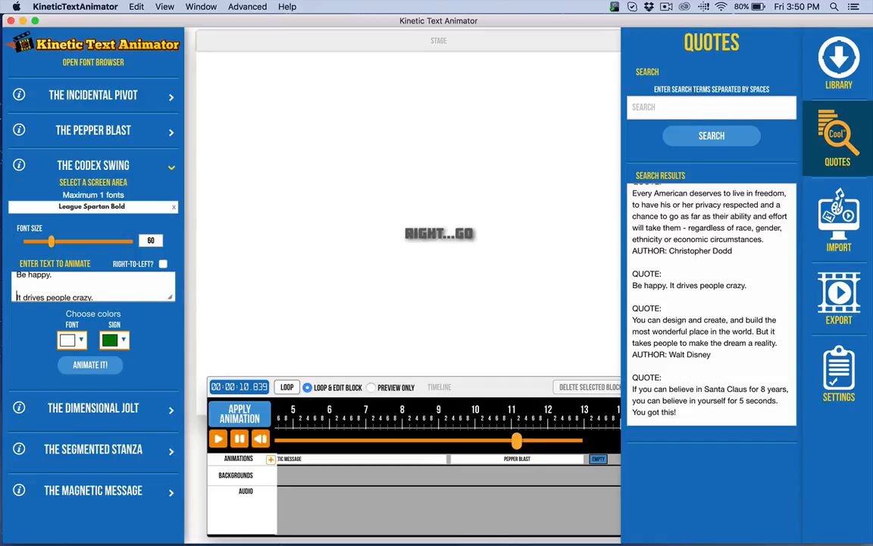
left_click(85, 366)
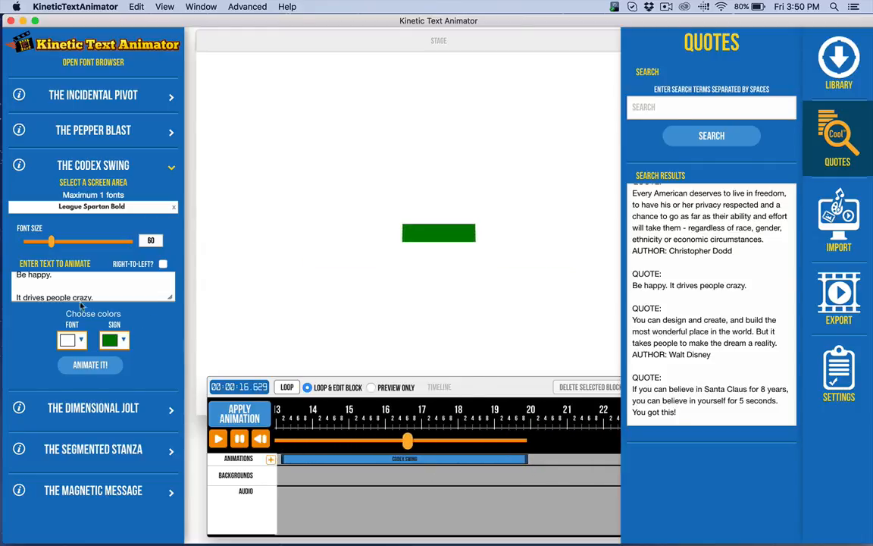
Remove the blank line between the two sentences and regenerate the Codex Swing animation.
left_click(25, 285)
key("BackSpace")
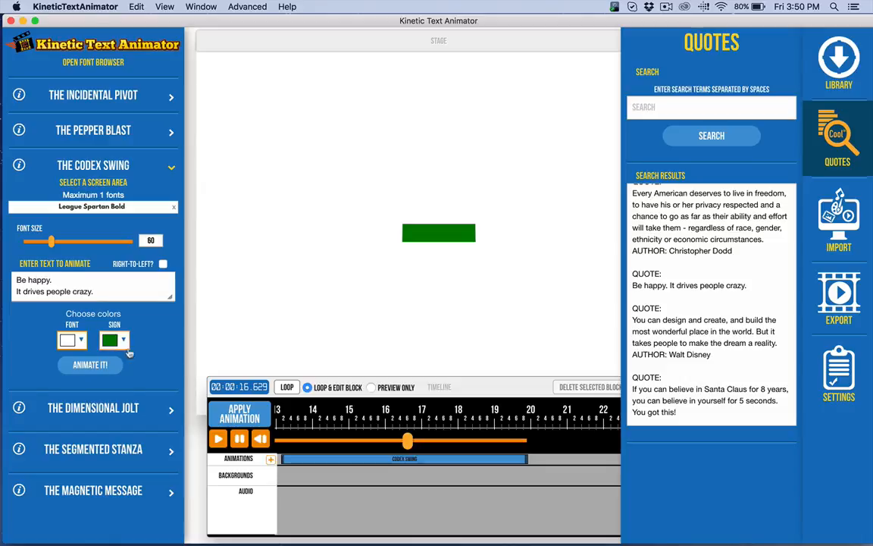
left_click(90, 364)
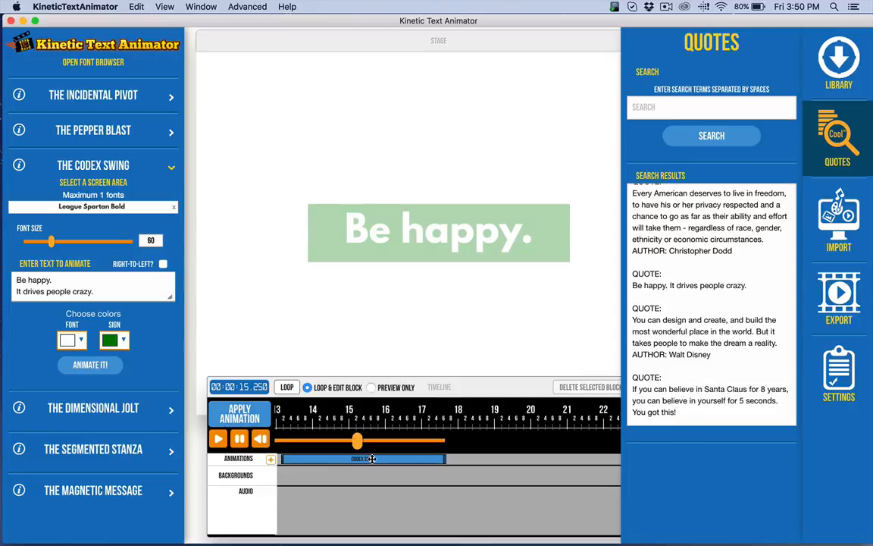
Reorder the timeline blocks so that Codex Swing comes before Pepper Blast.
left_click_drag(372, 458, 298, 450)
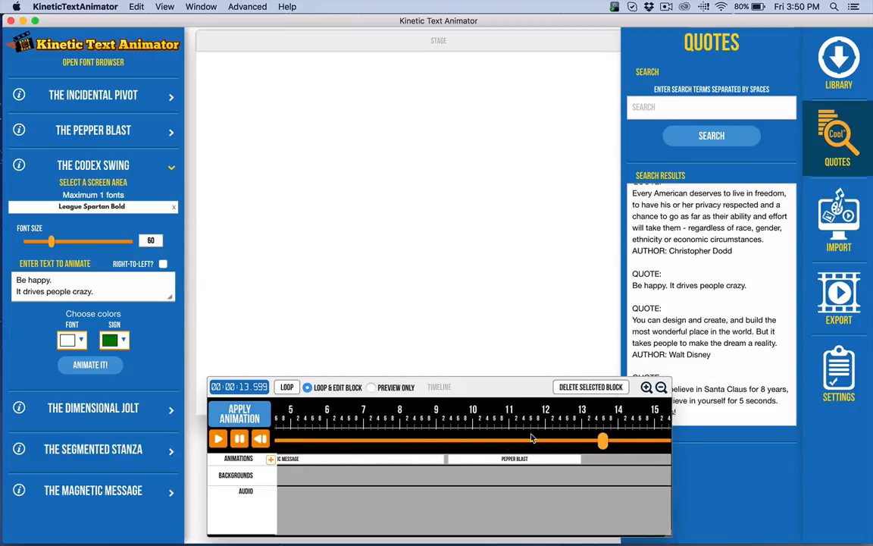
mouse_move(602, 443)
left_mouse_down()
mouse_move(568, 442)
mouse_move(586, 440)
left_mouse_up()
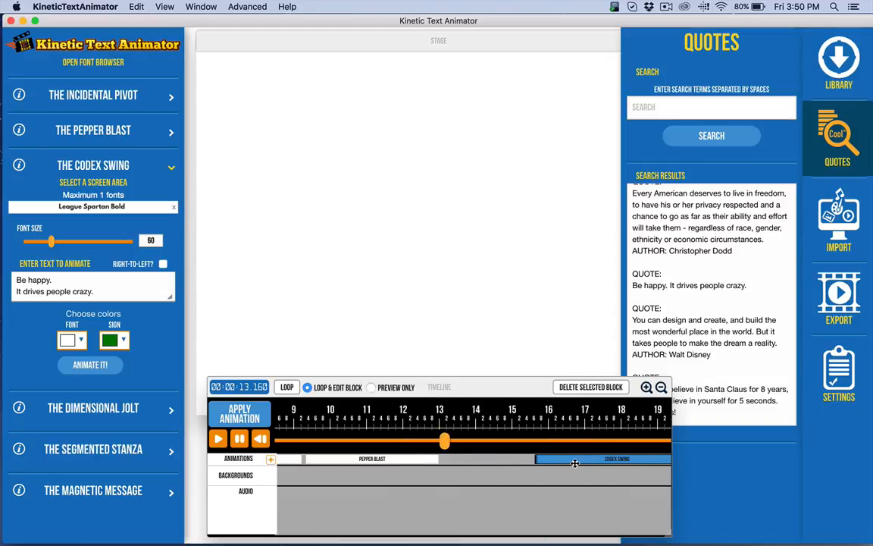
left_click_drag(568, 459, 658, 460)
left_click(547, 460)
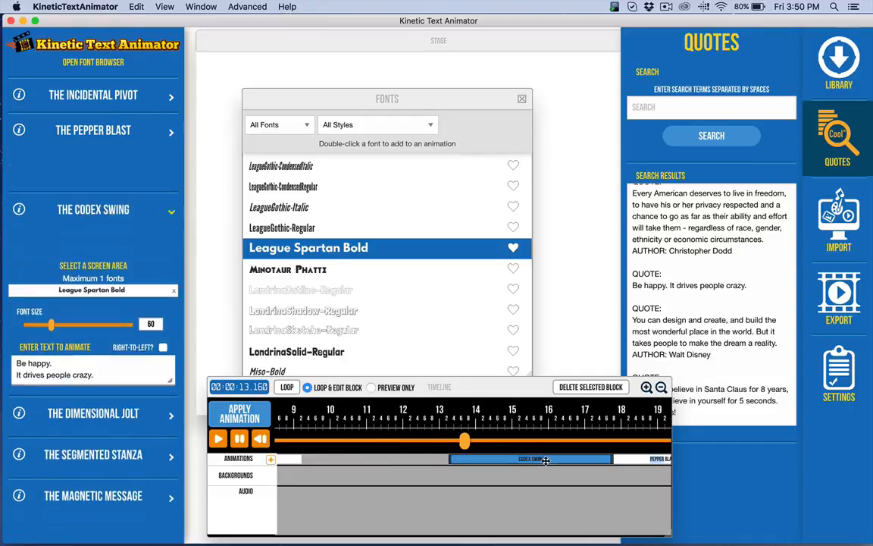
Close the timeline gaps by shifting Codex Swing to about 9.5 s and Pepper Blast to about 14.2 s.
left_click_drag(545, 460, 407, 460)
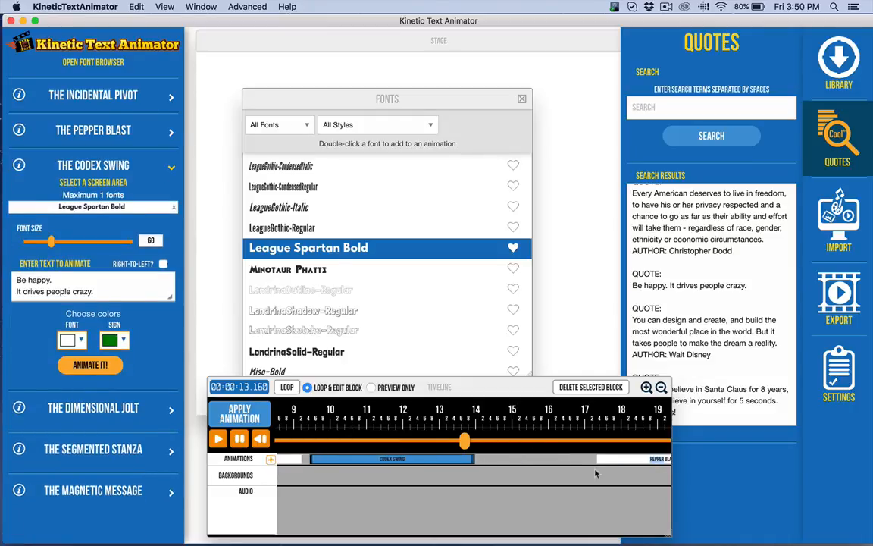
left_click_drag(612, 459, 497, 459)
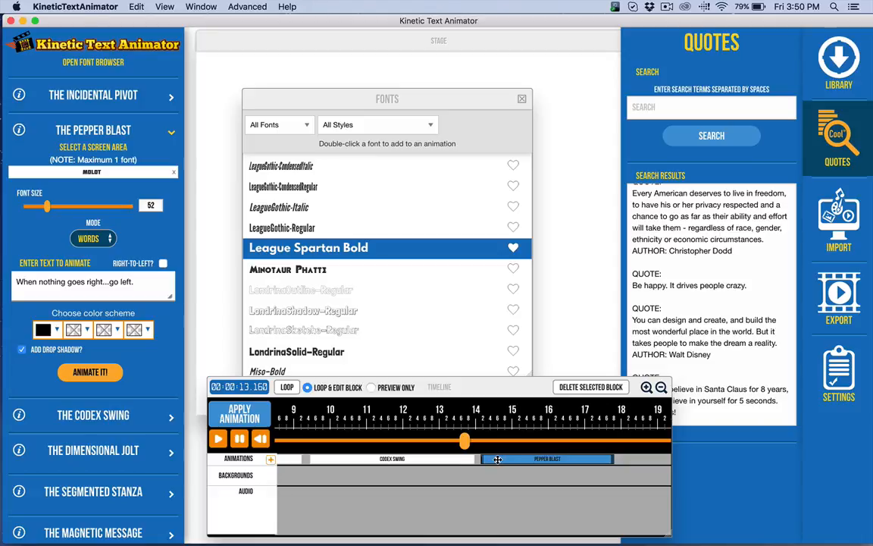
Review the settings of the Codex Swing, Magnetic Message and Pepper Blast blocks in turn.
left_click(400, 460)
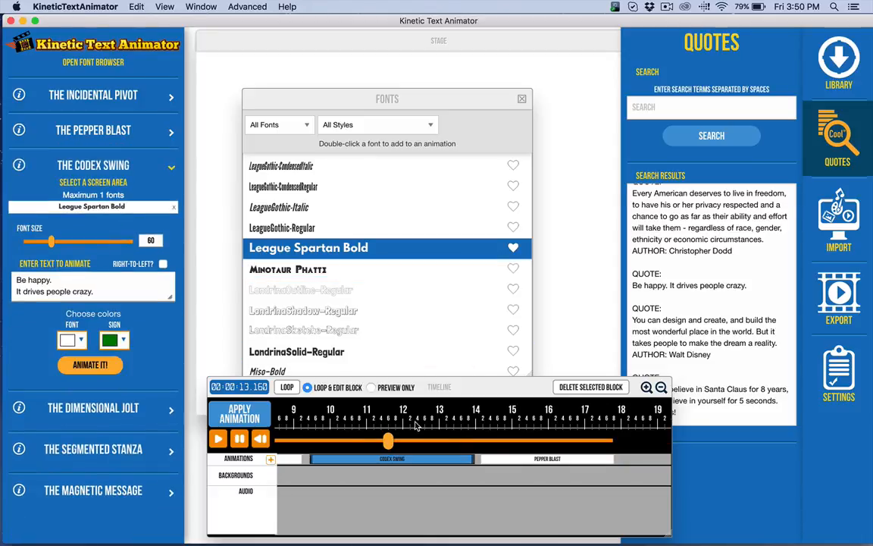
left_click(288, 460)
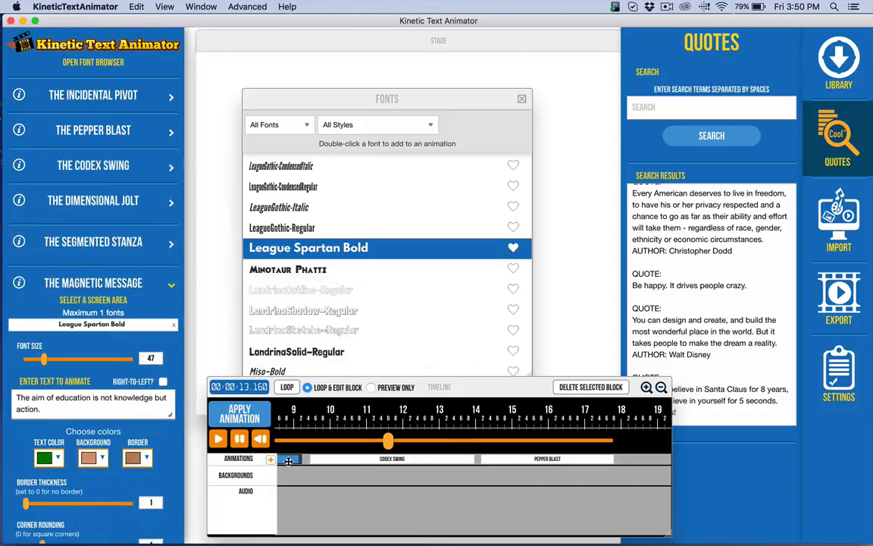
left_click(402, 459)
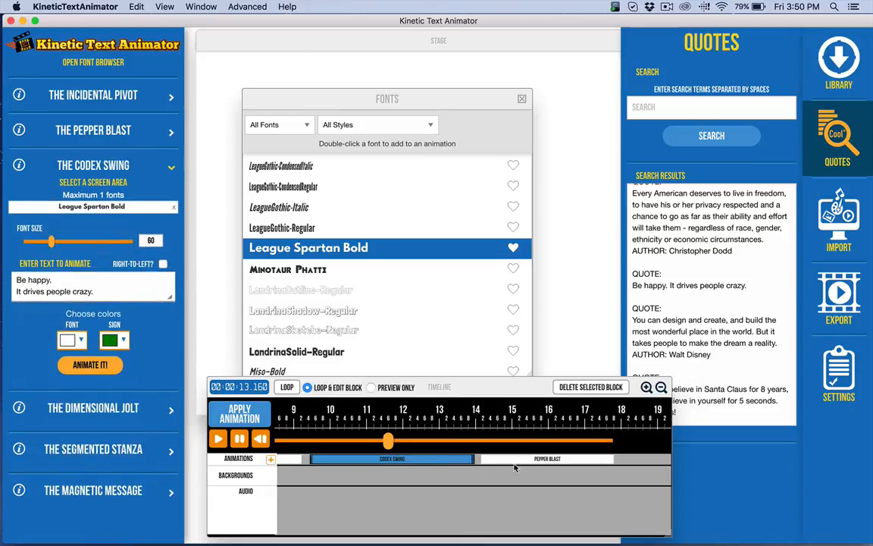
left_click(546, 459)
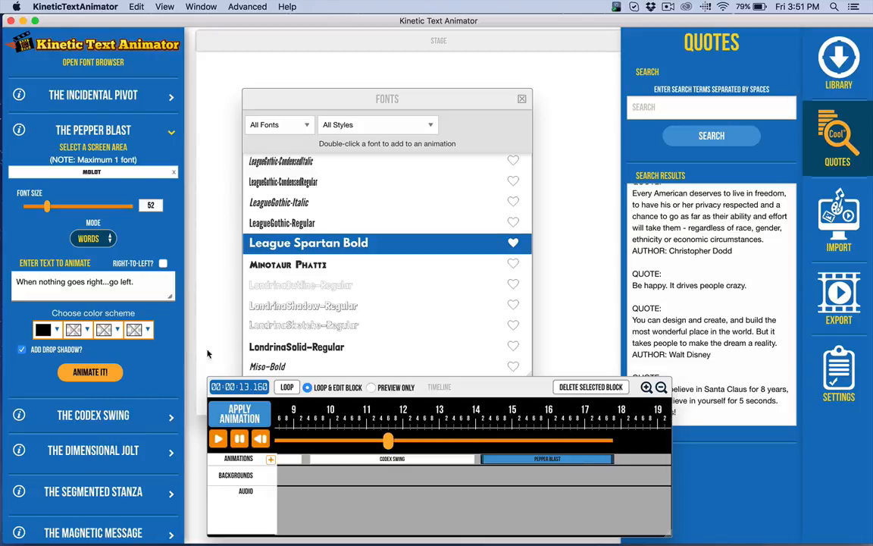
Close the font browser, move the application window aside to uncover part of the desktop, and switch to Finder.
left_click(523, 100)
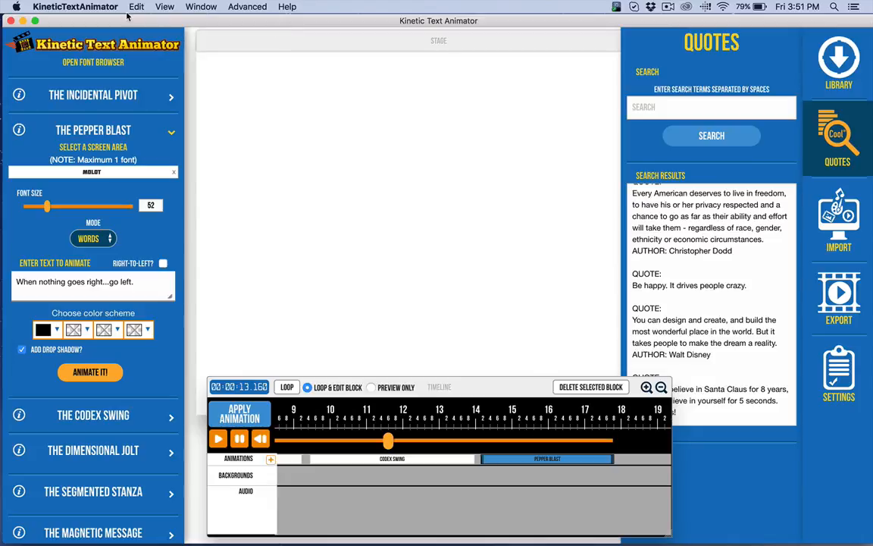
left_click_drag(123, 17, 283, 20)
left_click(64, 58)
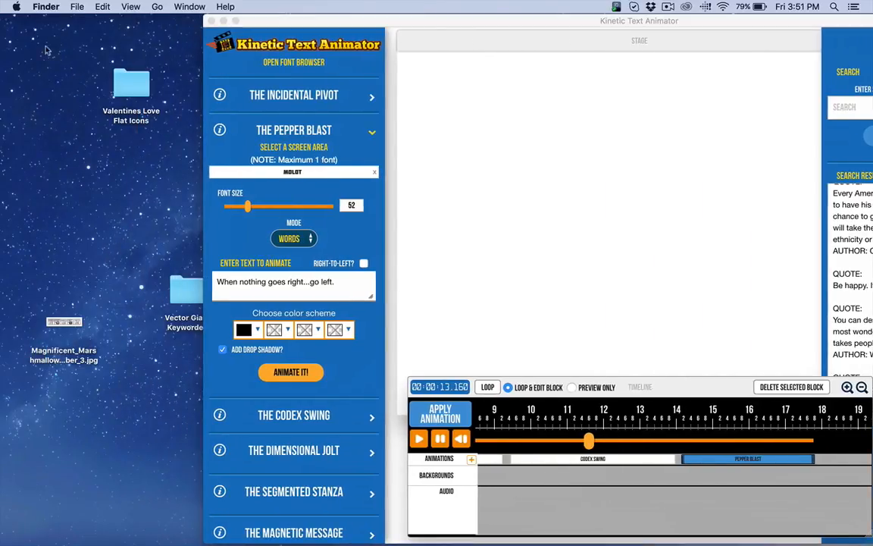
Open a new Finder window on the Dropbox folder and place it beside the animator's stage.
left_click(19, 11)
mouse_move(56, 10)
left_click(61, 125)
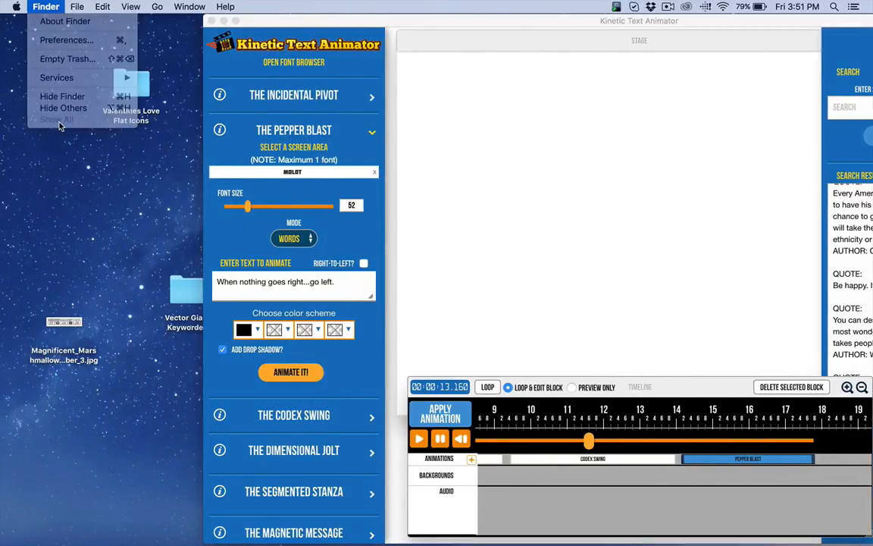
left_click(84, 7)
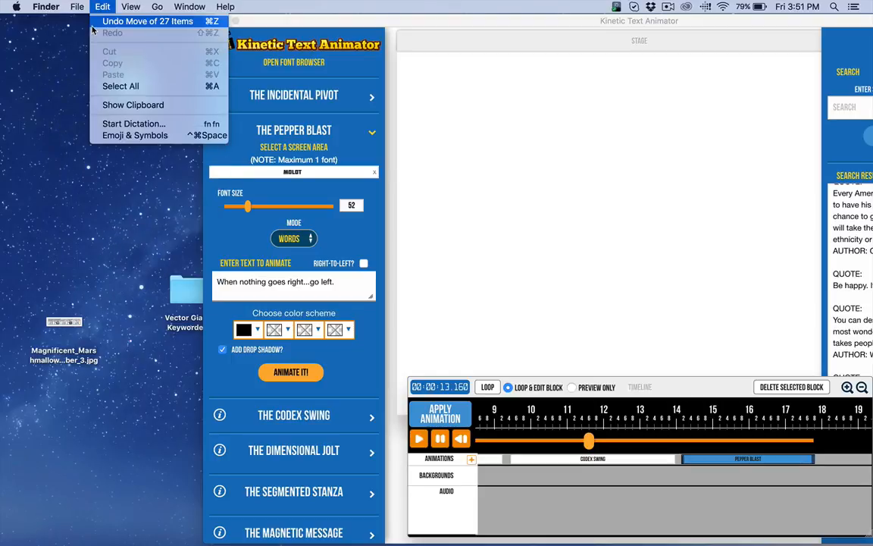
left_click(80, 23)
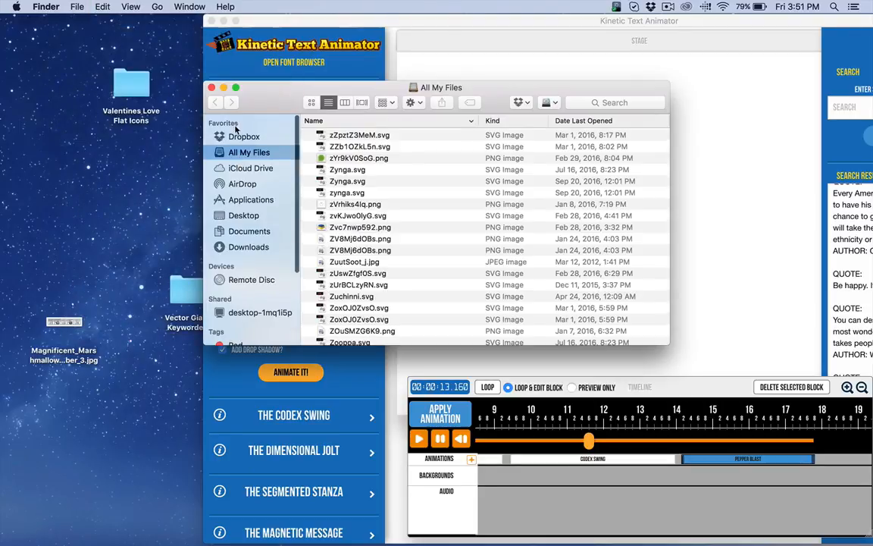
left_click(243, 136)
left_click_drag(295, 100, 185, 94)
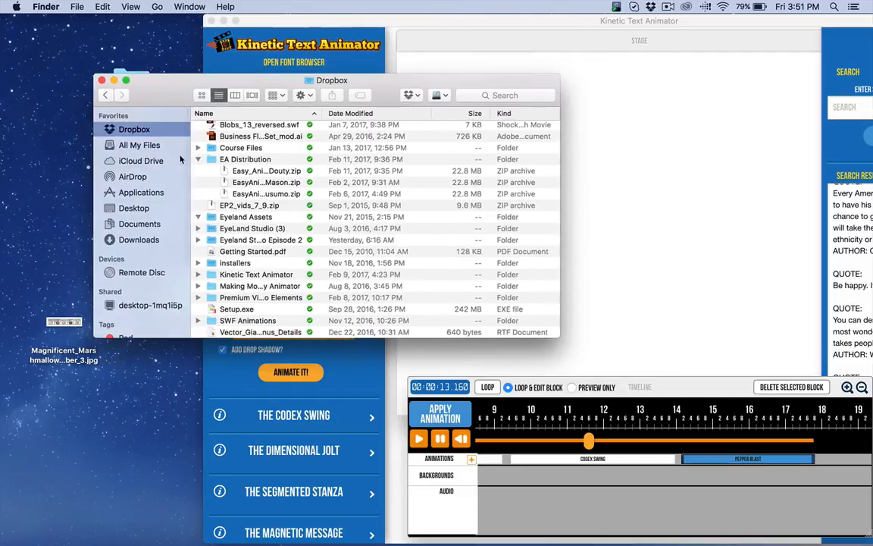
Open the Mega Collection Images Sampler folder inside Kinetic Text Animator > Photo Samples and show its files as icons.
scroll(280, 257, "down", 2)
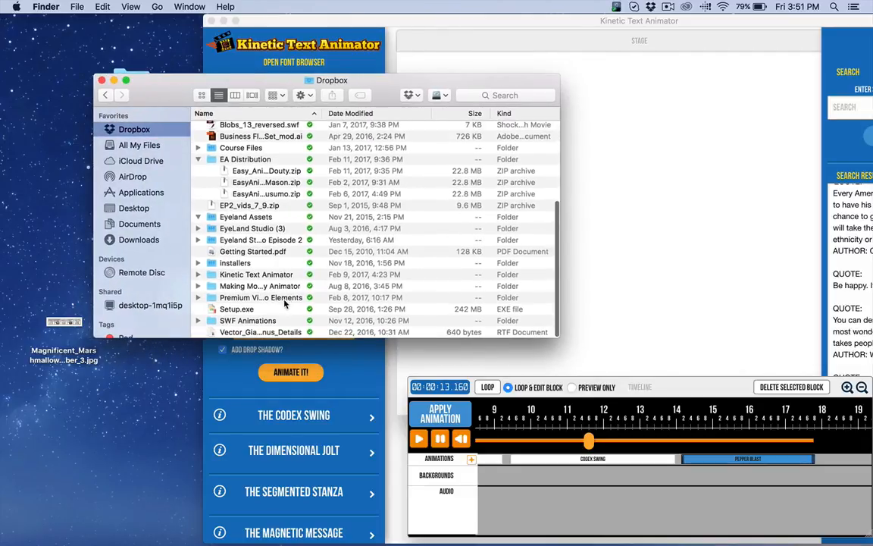
left_click_drag(319, 112, 373, 112)
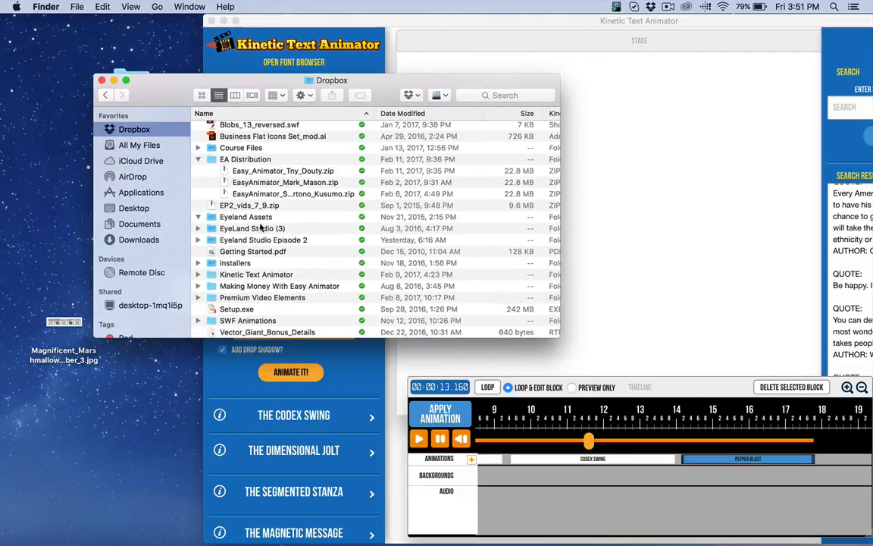
double_click(241, 275)
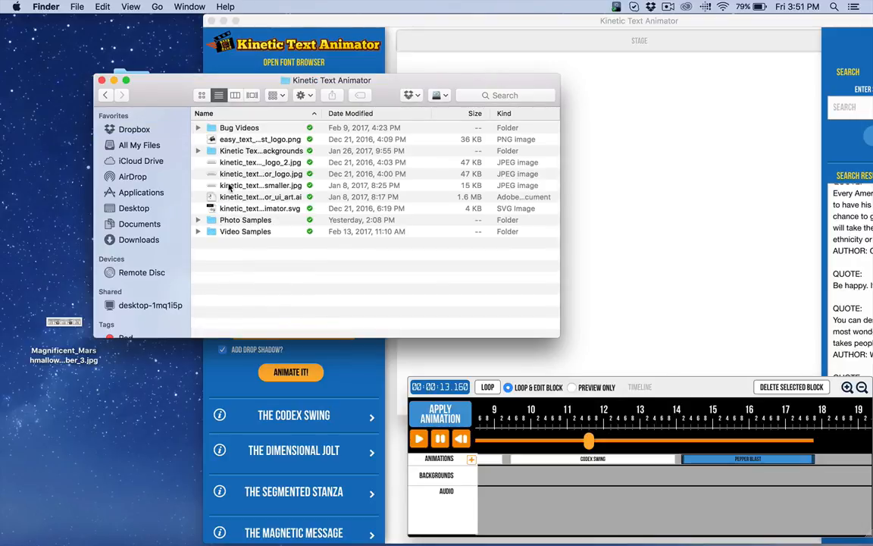
double_click(257, 221)
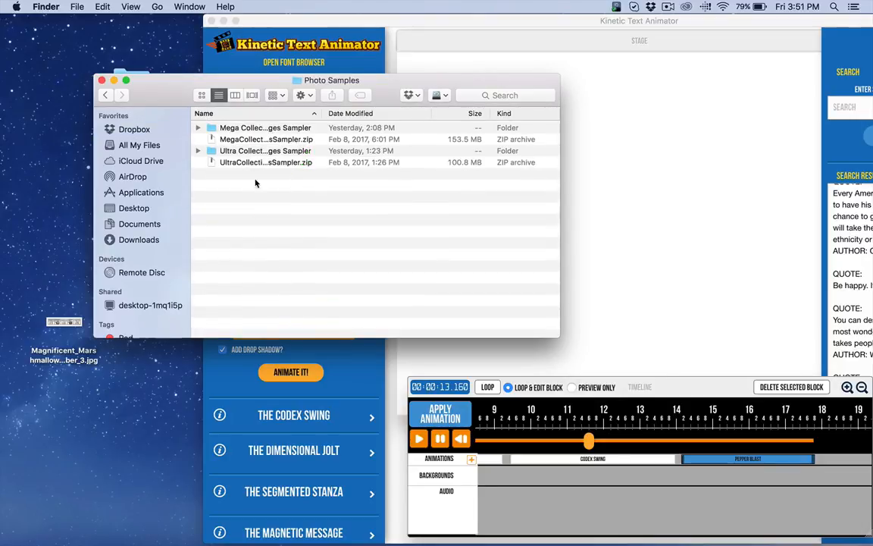
double_click(237, 128)
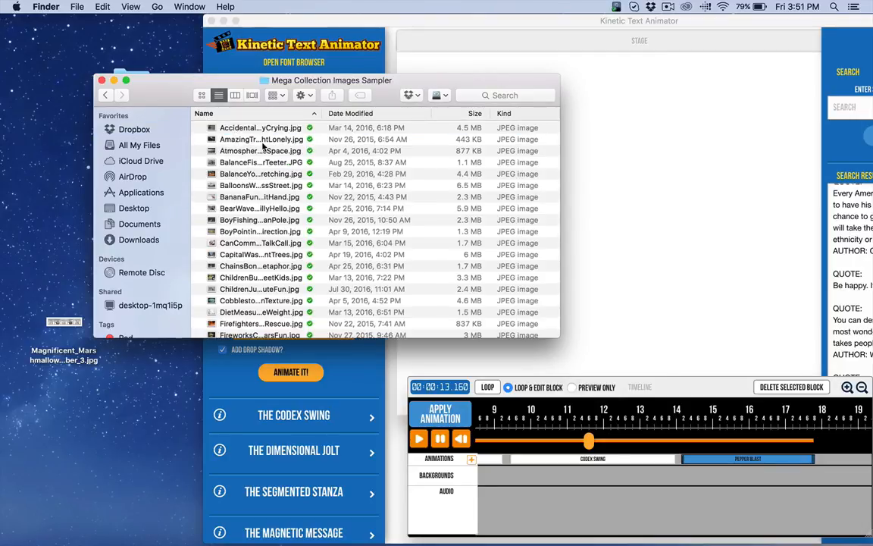
left_click(202, 95)
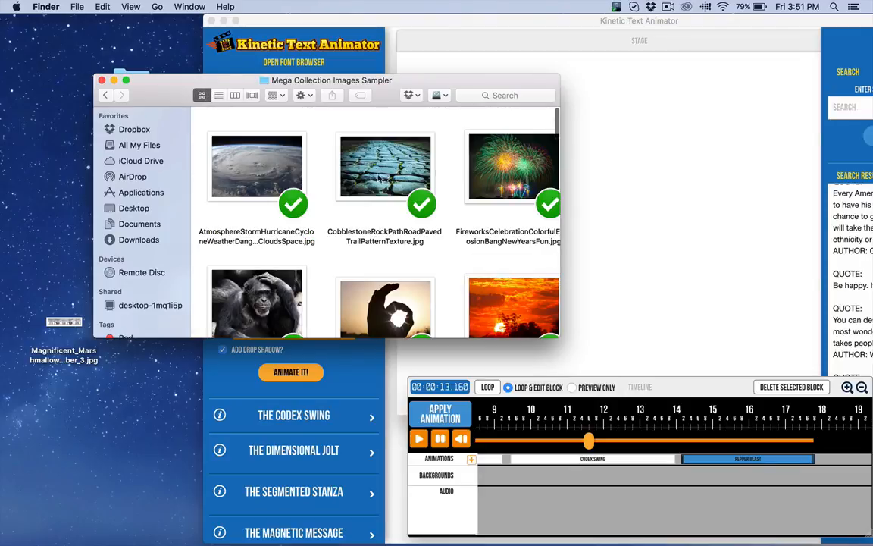
Add CobblestoneRockPathRoadPavedTrailPatternTexture.jpg to the stage as a background image and align its block with the start of Codex Swing.
left_click_drag(383, 184, 652, 156)
left_click(725, 90)
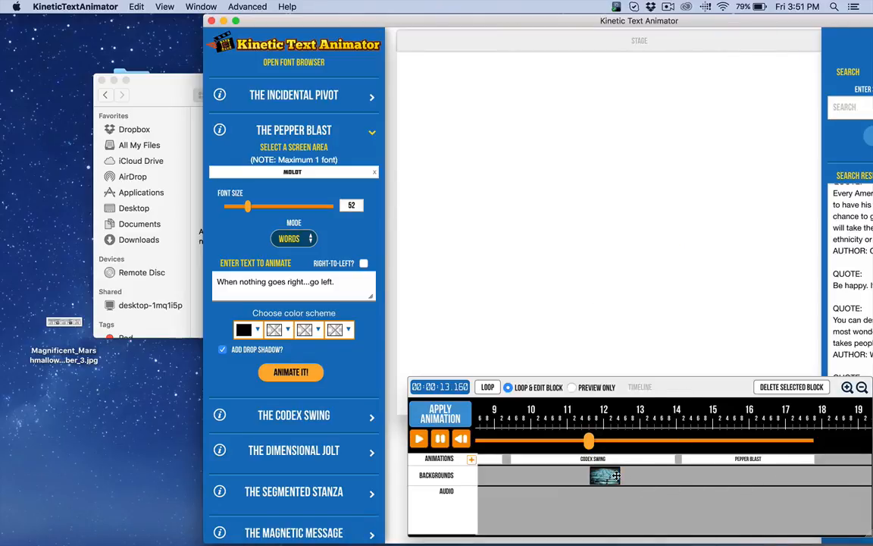
left_click_drag(606, 477, 526, 462)
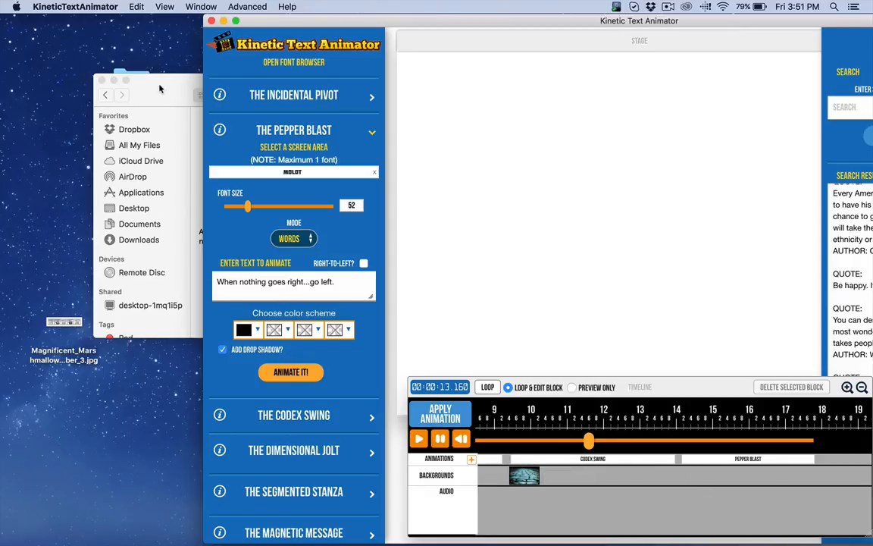
Add the waterfall photo WaterfallPrayRainbowScenicSprayWetSmallPraiseAmazing.jpg as a background image at the very start of the timeline, 0 s.
scroll(572, 476, "left", 5)
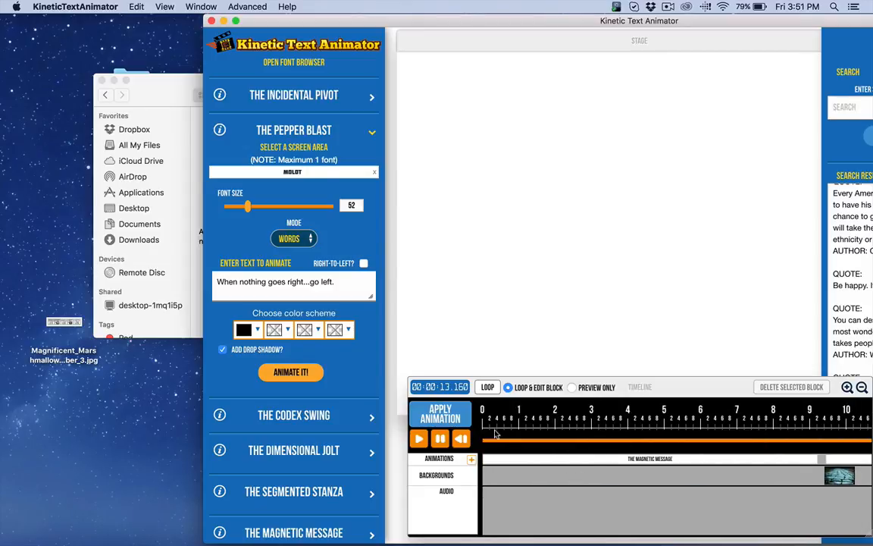
left_click(494, 441)
left_click_drag(494, 441, 474, 440)
scroll(479, 441, "left", 5)
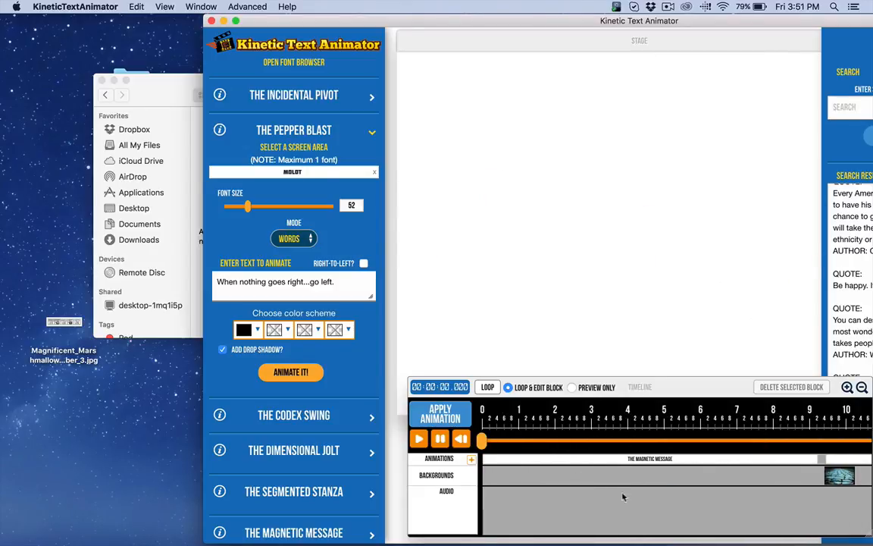
left_click(152, 82)
scroll(334, 262, "down", 10)
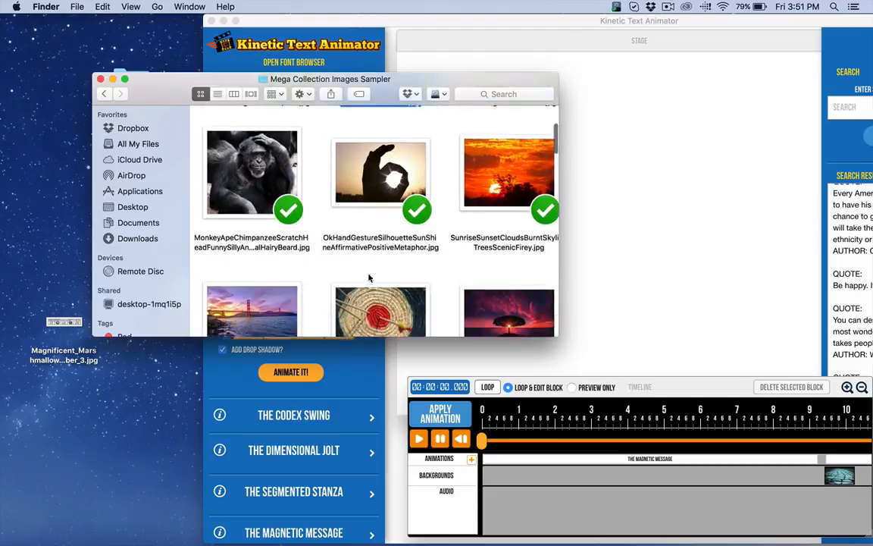
scroll(379, 292, "down", 10)
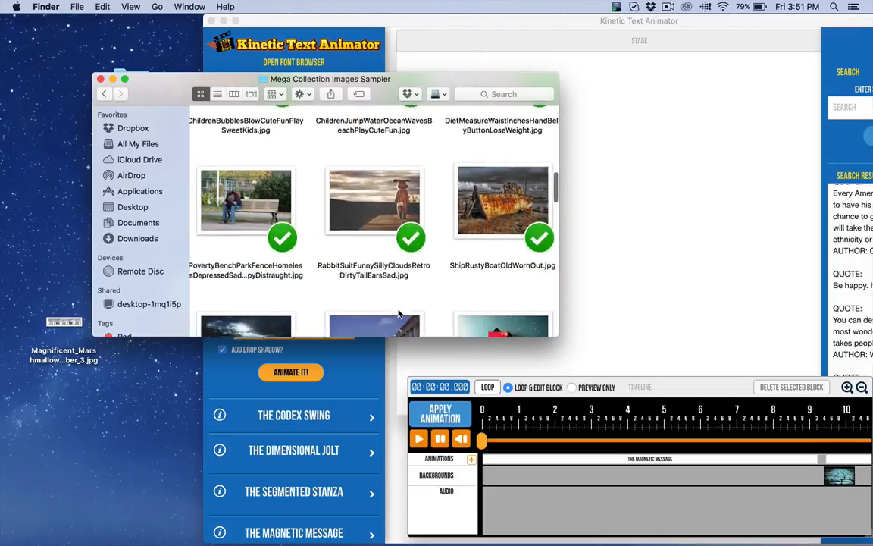
scroll(400, 312, "down", 10)
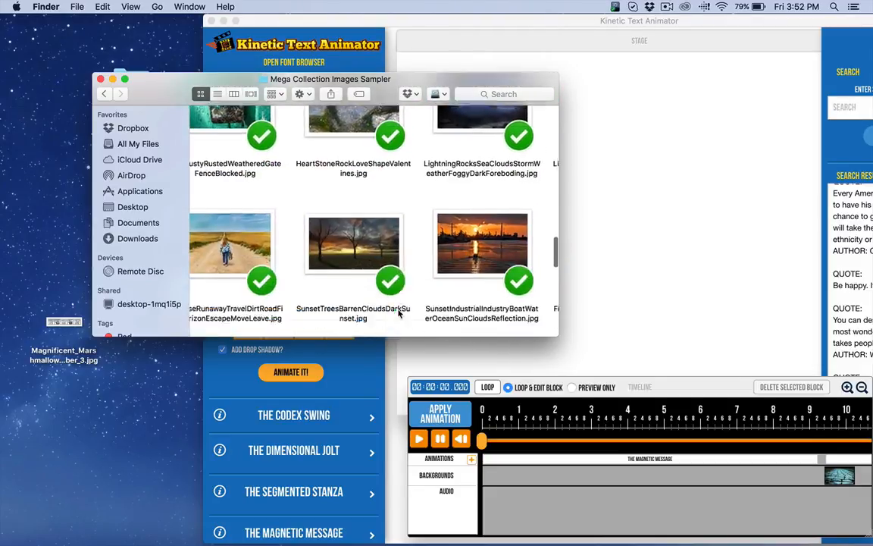
scroll(401, 313, "down", 10)
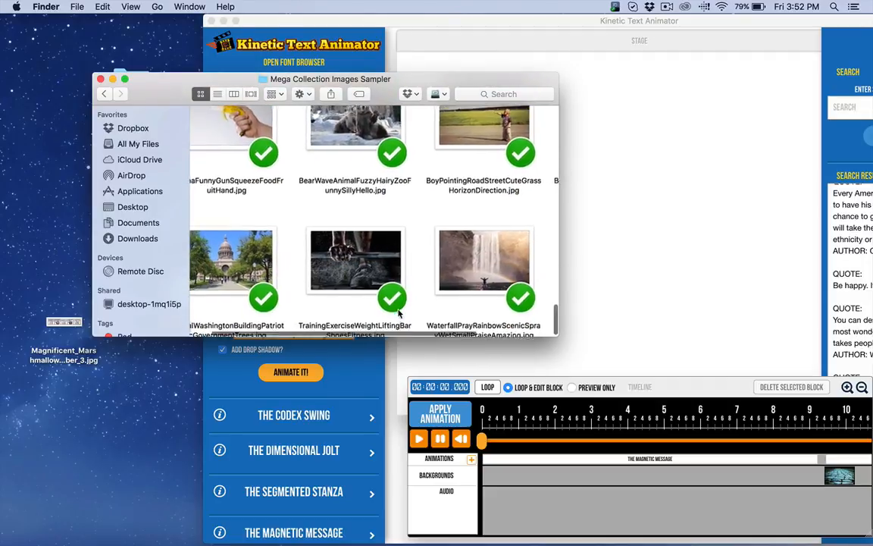
left_click_drag(477, 305, 601, 286)
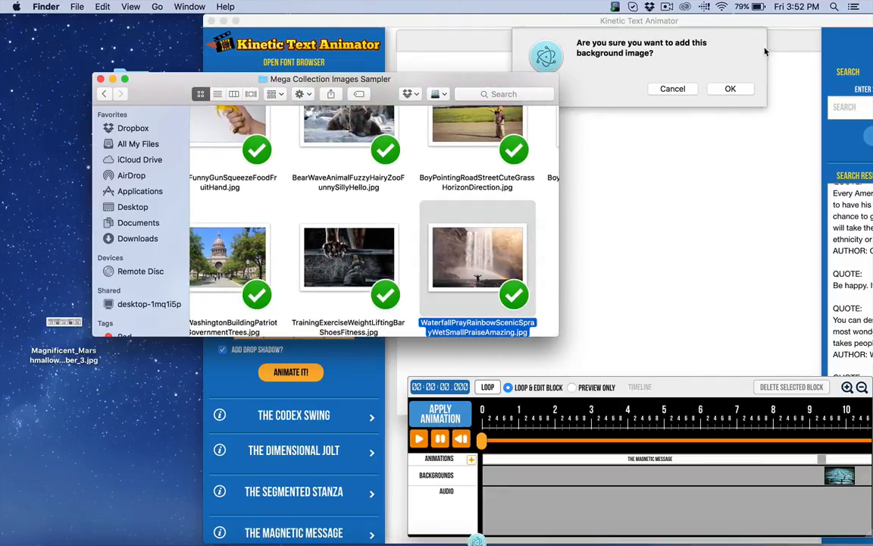
left_click(727, 87)
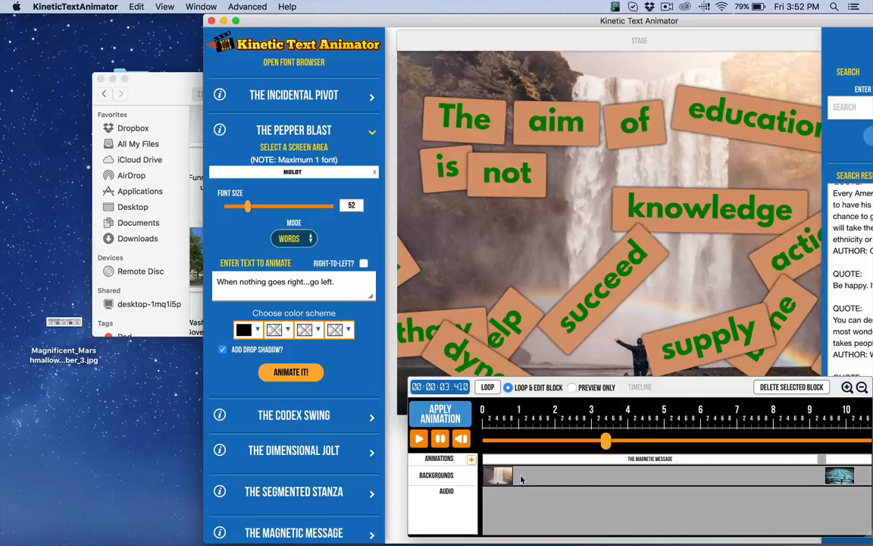
Add BoyPointingRoadStreetCuteGrassHorizonDirection.jpg as a background image at the start of Pepper Blast, at about 14.1 s.
left_click_drag(606, 441, 752, 447)
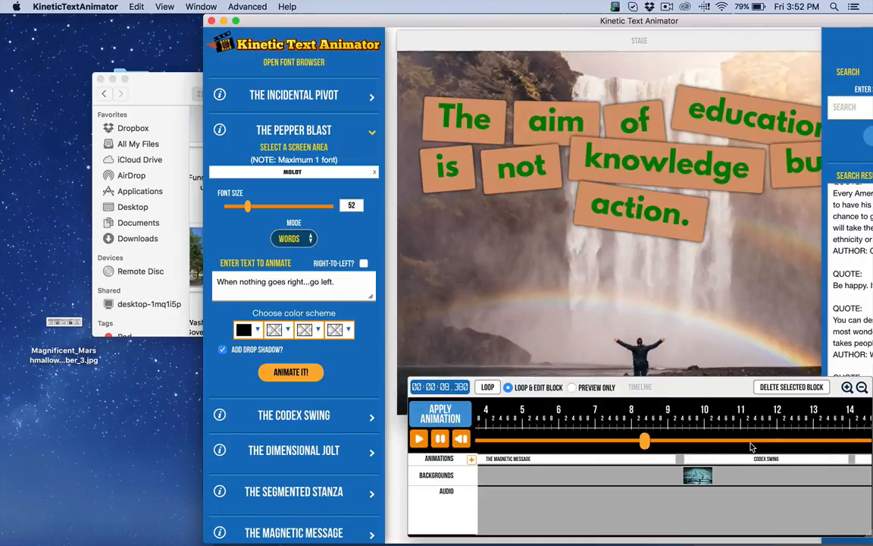
scroll(748, 476, "right", 10)
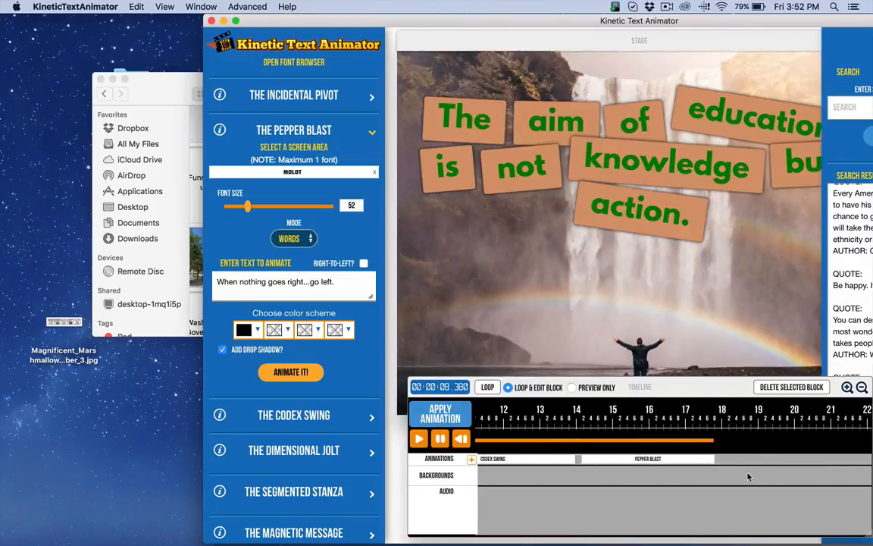
left_click(639, 444)
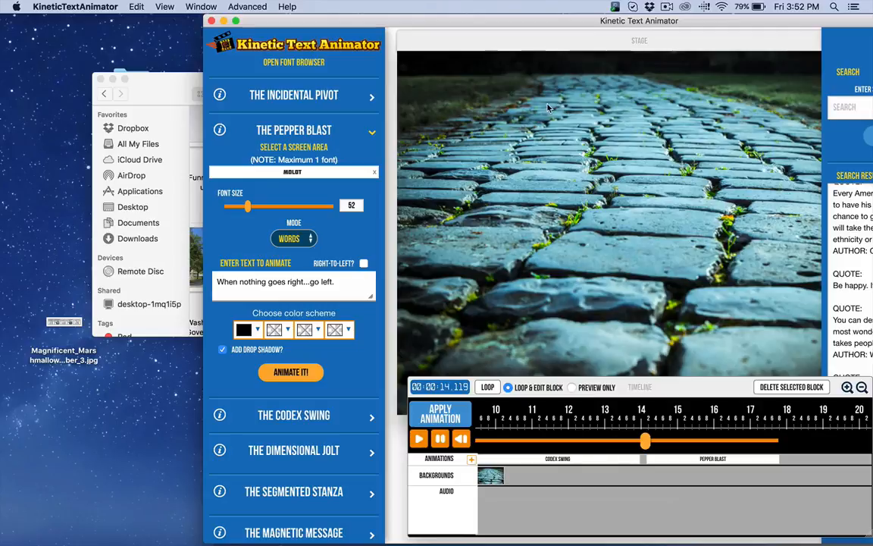
left_click(159, 85)
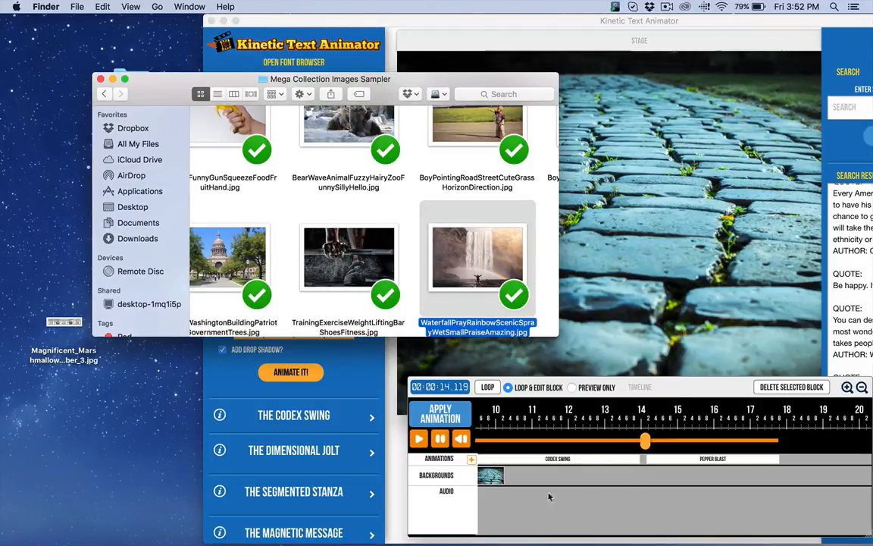
scroll(460, 180, "up", 3)
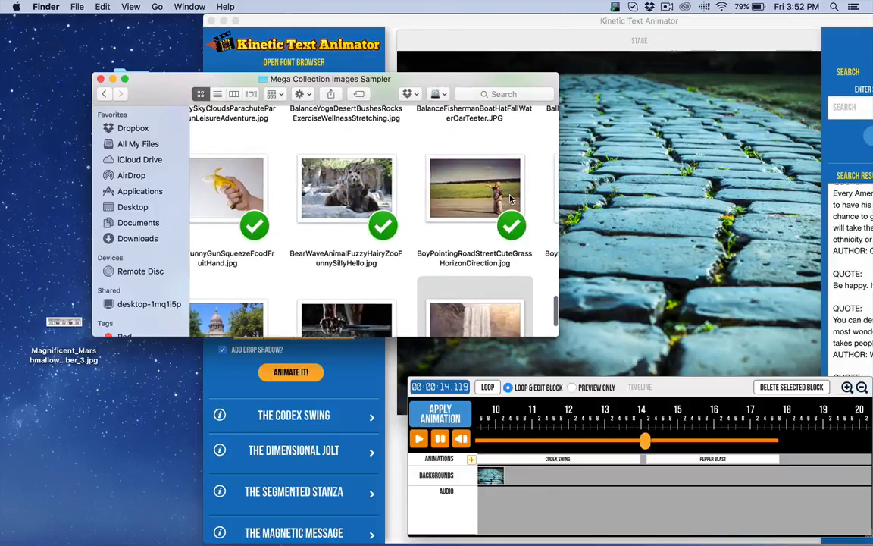
left_click_drag(485, 190, 693, 202)
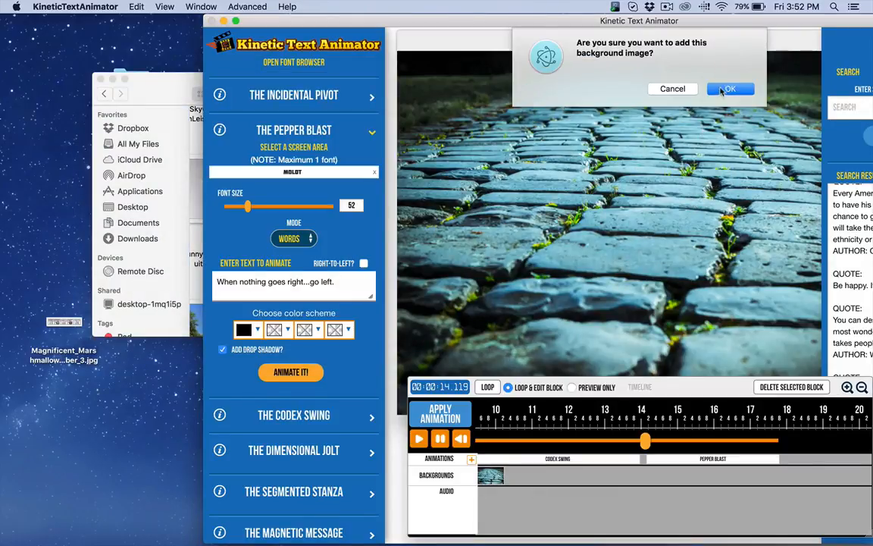
left_click(724, 90)
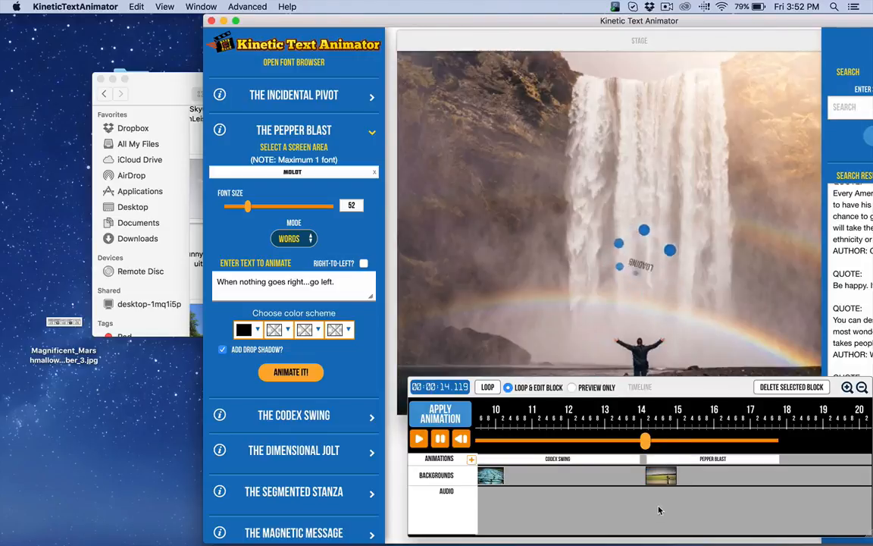
Preview the boy photo behind Pepper Blast at about 14.7 s and 15.8 s, and bring the whole application window into view.
left_click(666, 441)
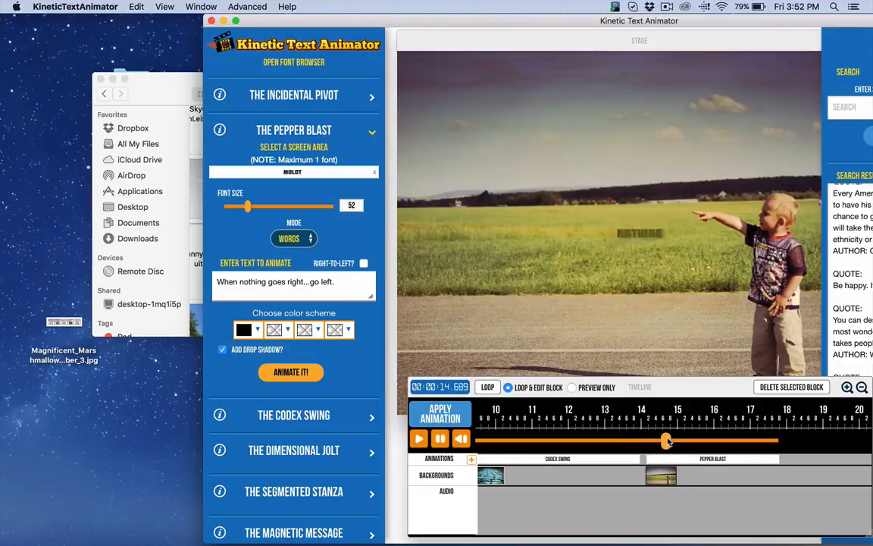
left_click_drag(667, 441, 701, 446)
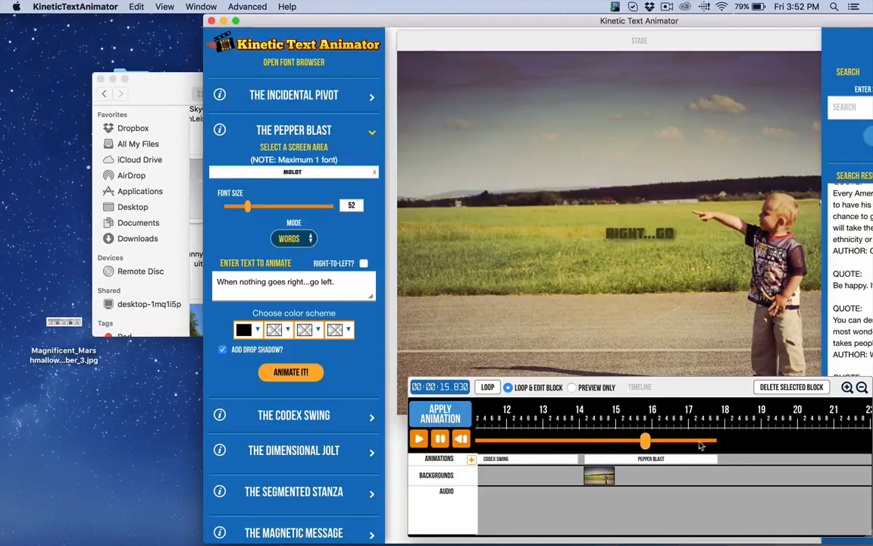
left_click_drag(467, 20, 262, 5)
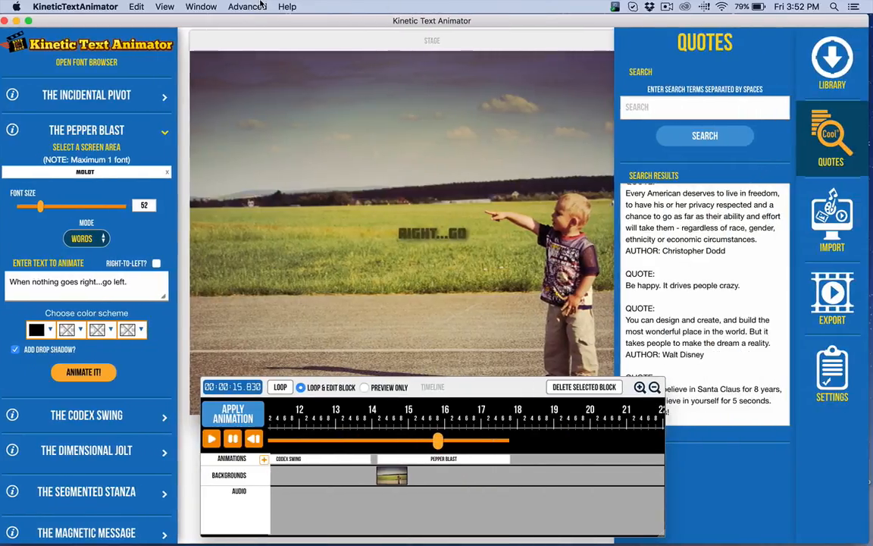
Close the gap after Codex Swing by starting Pepper Blast at 14 s, extend its end to about 17.8 s, and move the boy photo near its start.
mouse_move(394, 473)
left_mouse_down()
mouse_move(426, 481)
mouse_move(403, 478)
mouse_move(396, 457)
left_mouse_up()
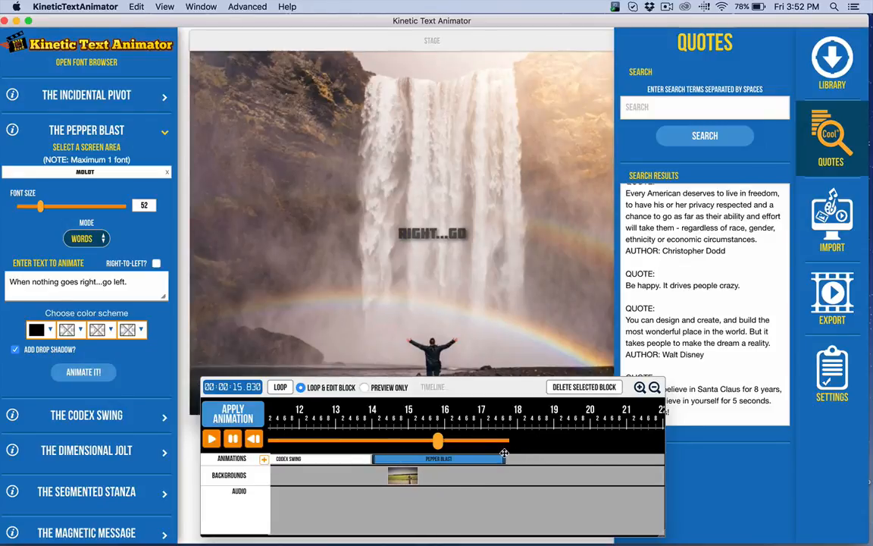
mouse_move(504, 457)
left_mouse_down()
mouse_move(521, 457)
mouse_move(511, 456)
left_mouse_up()
left_click_drag(402, 475, 388, 474)
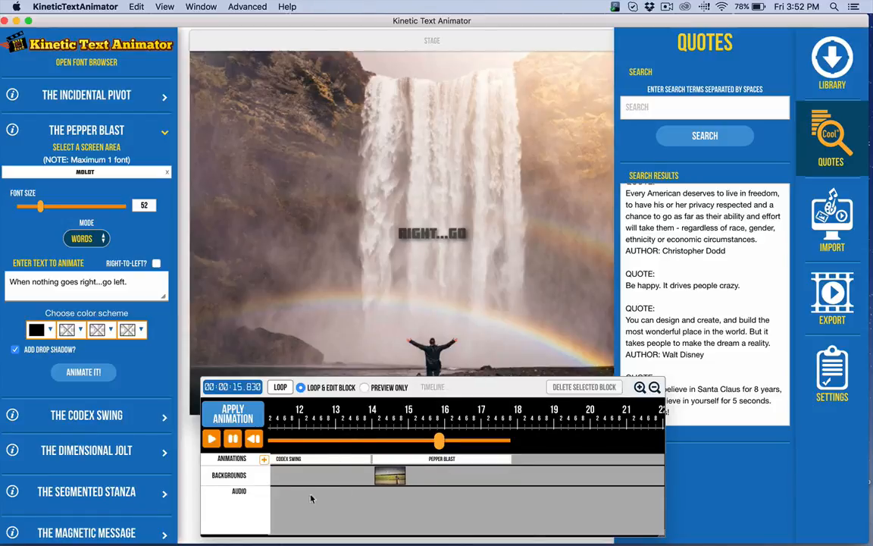
Align the boy photo's background block exactly with the start of Pepper Blast at 14 s and preview the result at 15.25 s.
scroll(341, 485, "left", 5)
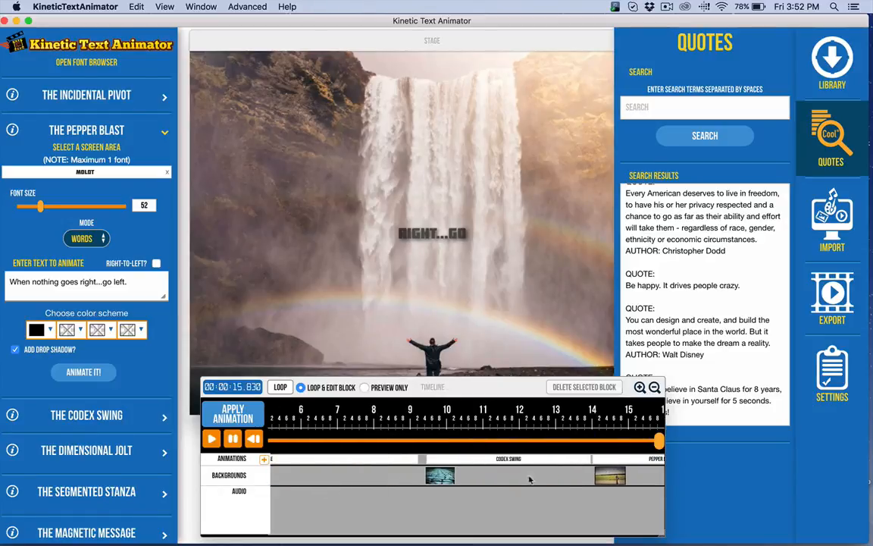
scroll(530, 479, "right", 2)
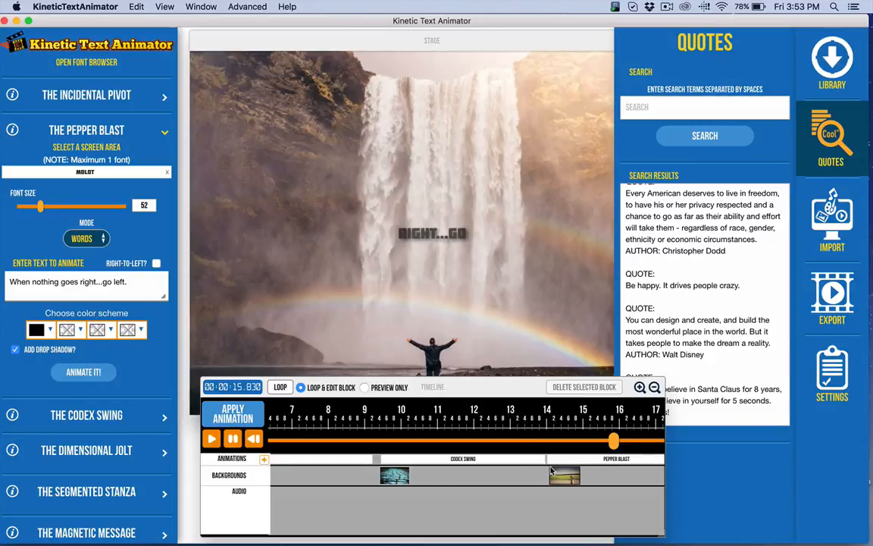
left_click_drag(547, 472, 564, 472)
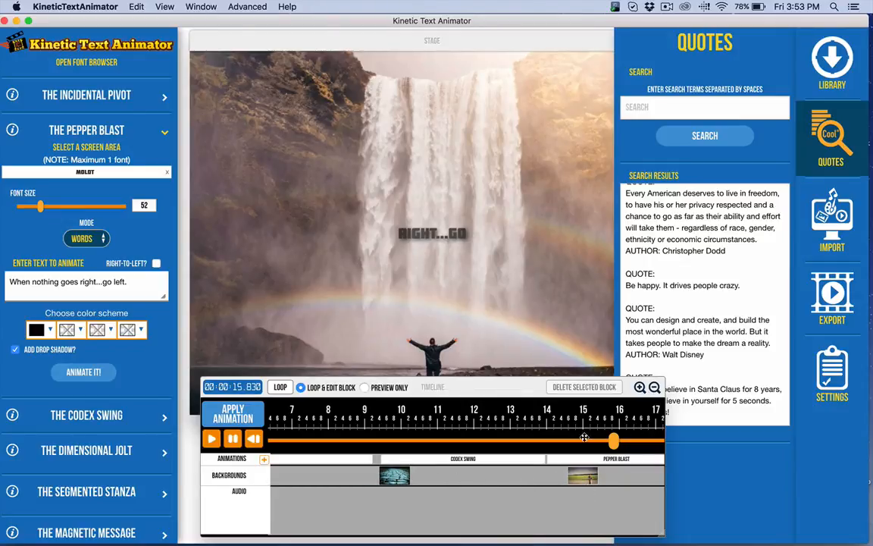
scroll(620, 483, "right", 5)
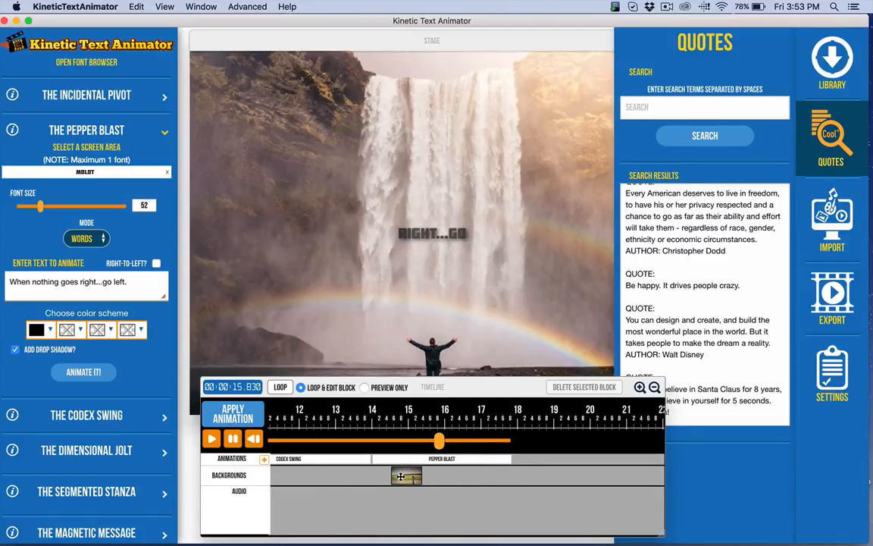
left_click_drag(407, 470, 385, 476)
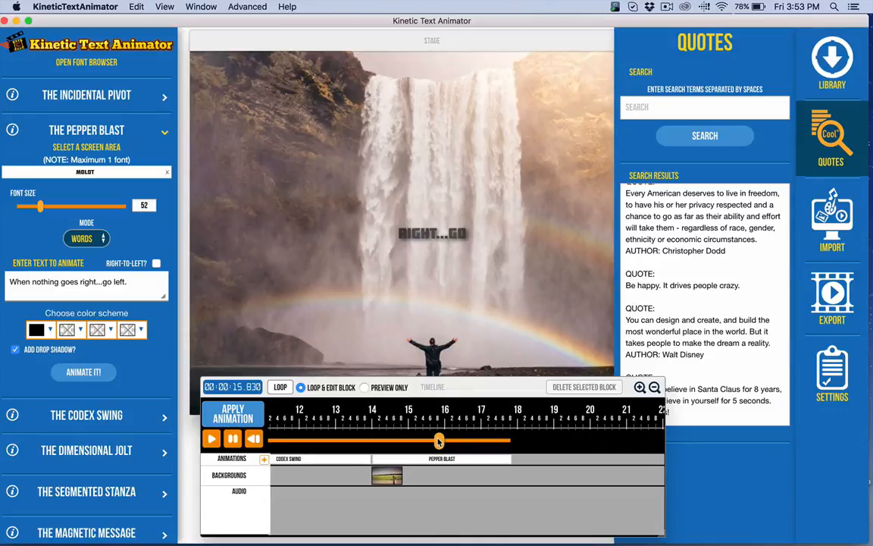
left_click_drag(438, 442, 417, 442)
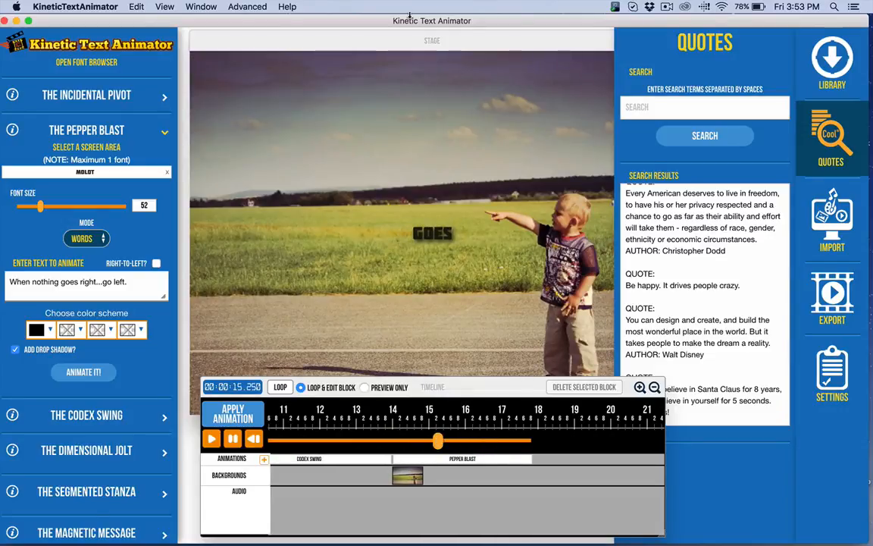